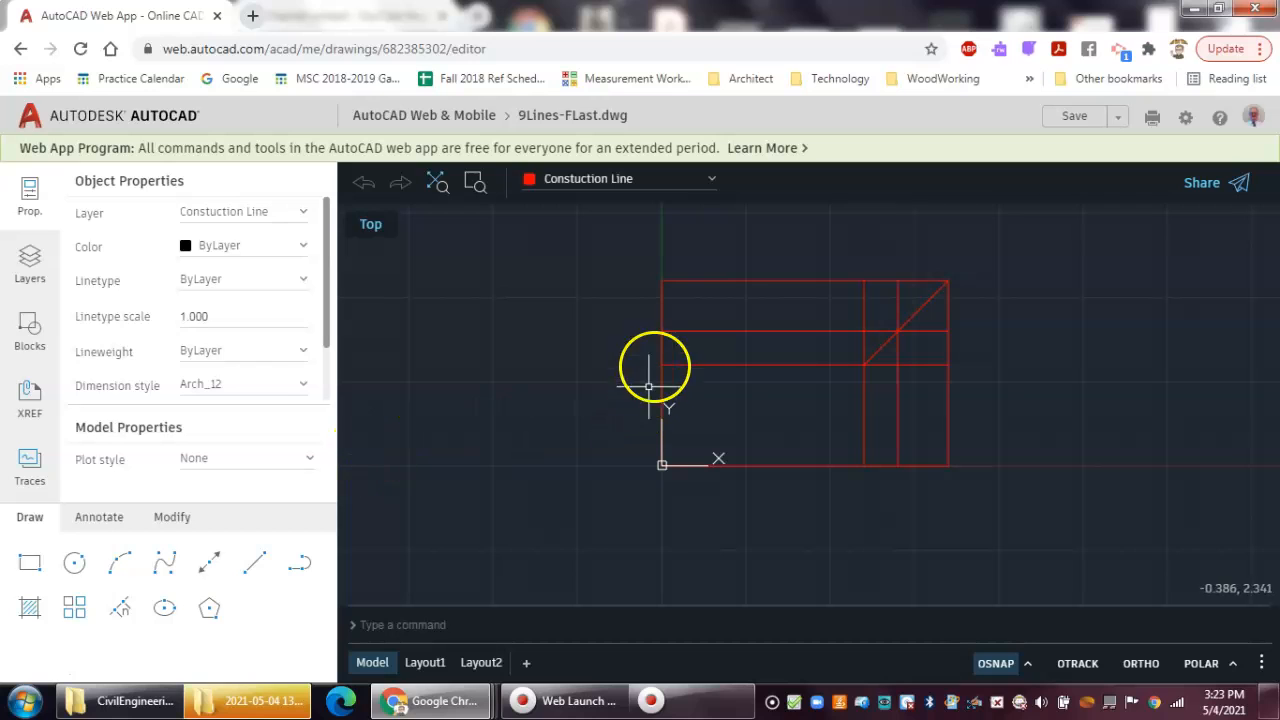
Make layer 0 the current layer and turn off the Constuction Line layer
{"action": "left_click", "coordinate": [30, 260]}
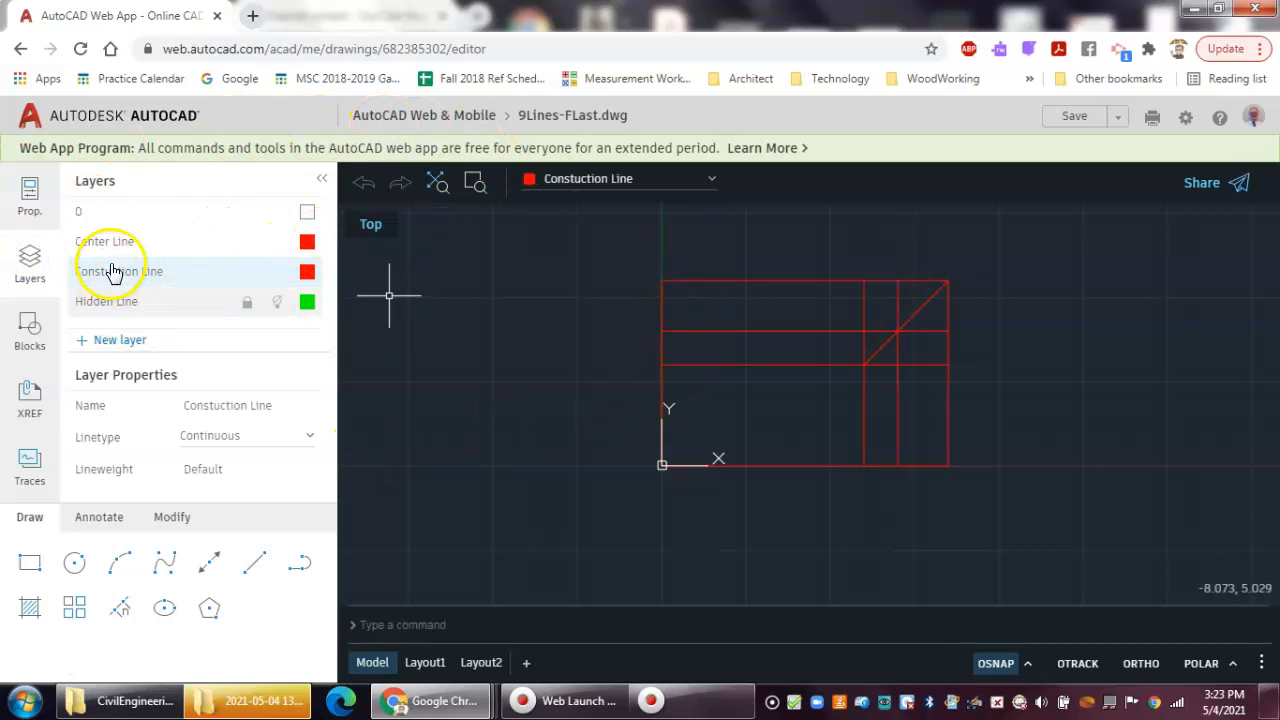
{"action": "left_click", "coordinate": [709, 181]}
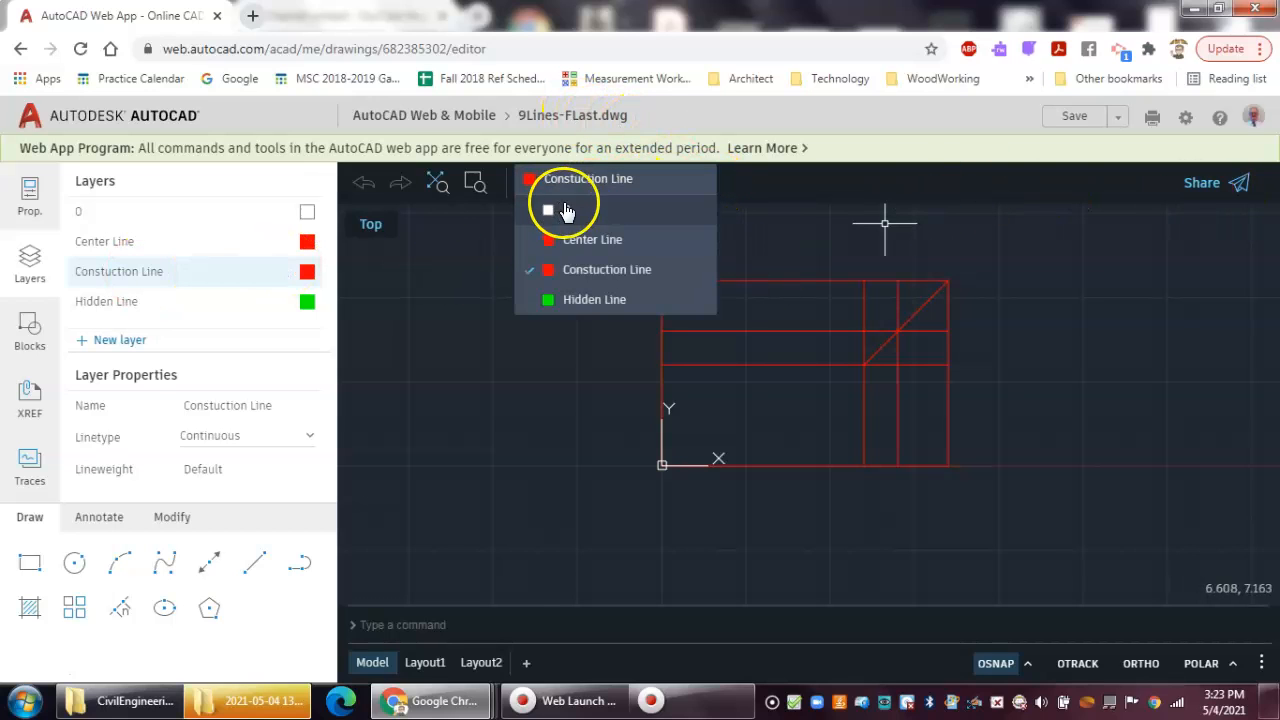
{"action": "left_click", "coordinate": [595, 213]}
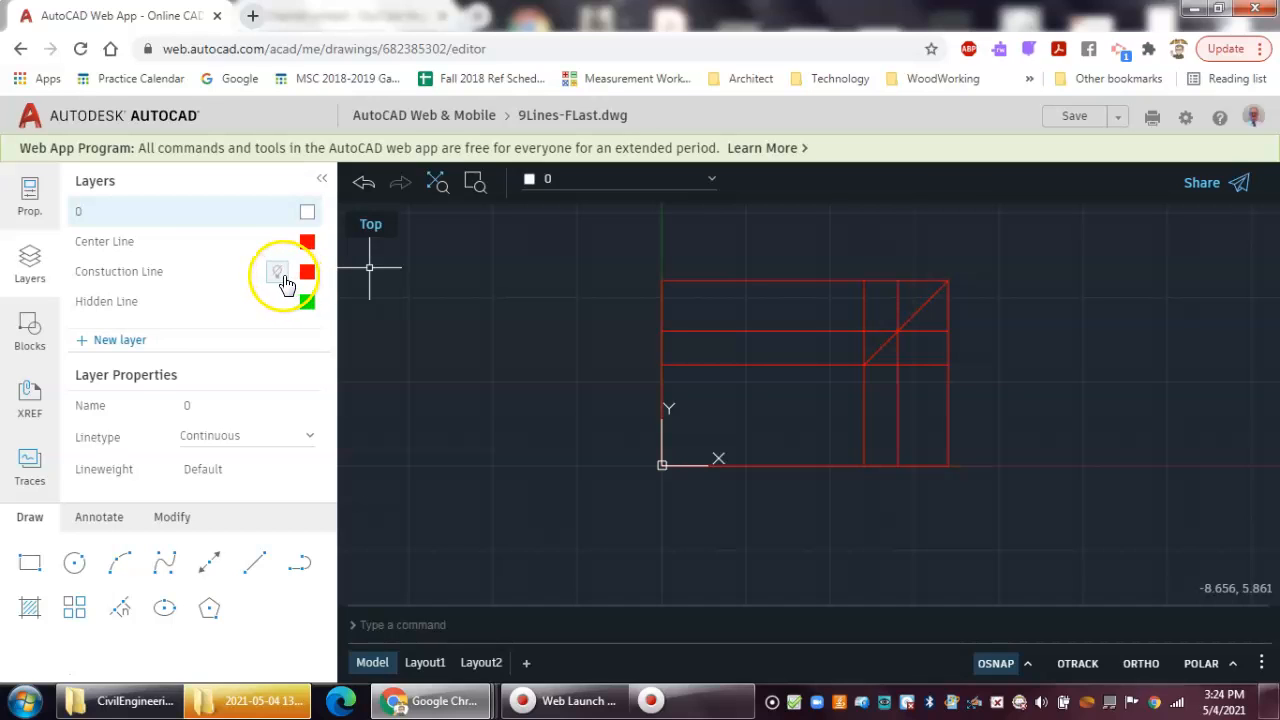
{"action": "left_click", "coordinate": [278, 273]}
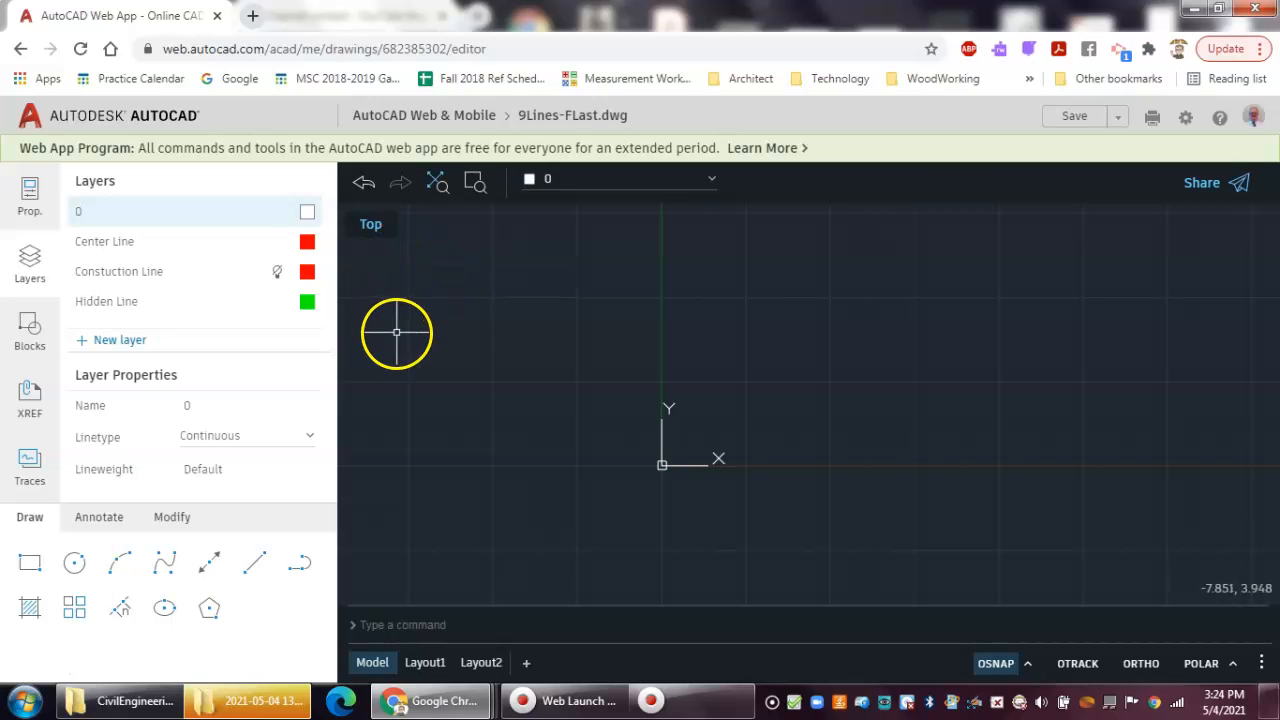
{"action": "mouse_move", "coordinate": [769, 407]}
{"action": "middle_mouse_down"}
{"action": "mouse_move", "coordinate": [720, 446]}
{"action": "mouse_move", "coordinate": [737, 441]}
{"action": "middle_mouse_up"}
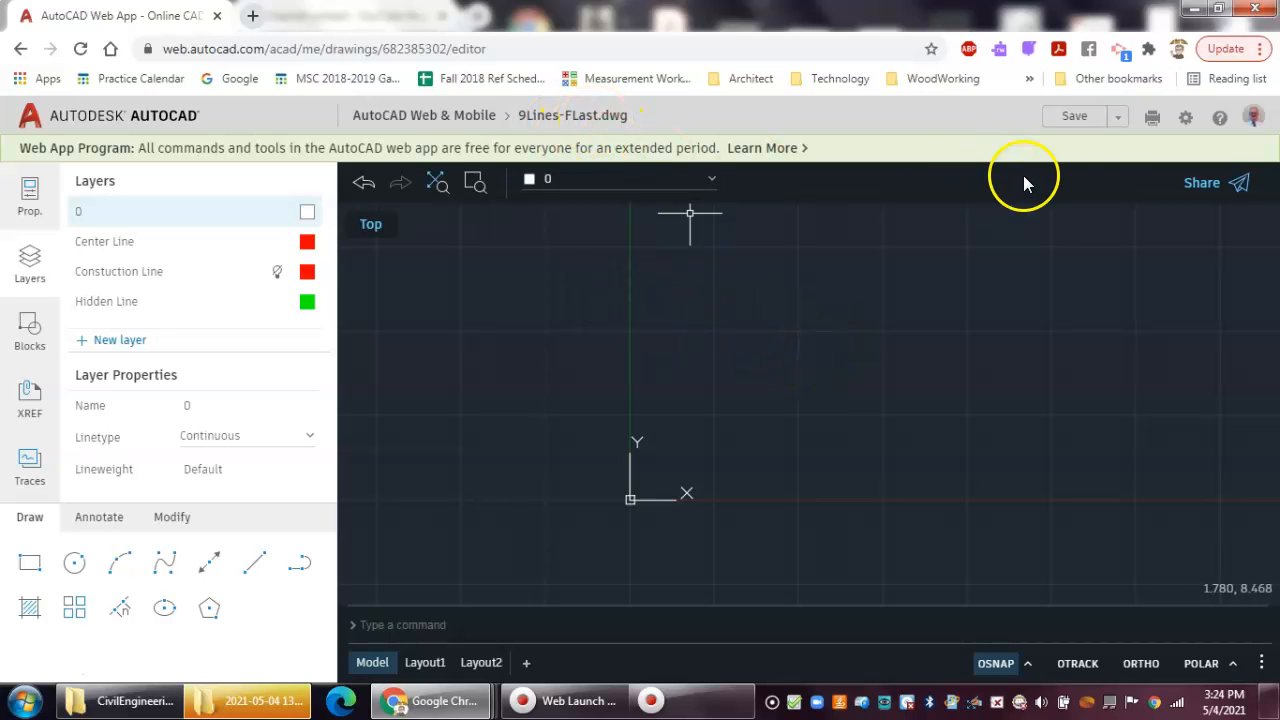
Save the drawing under the new name Block1Isometric-FLast, creating a copy for the duplicate file name
{"action": "left_click", "coordinate": [1120, 118]}
{"action": "left_click", "coordinate": [1048, 158]}
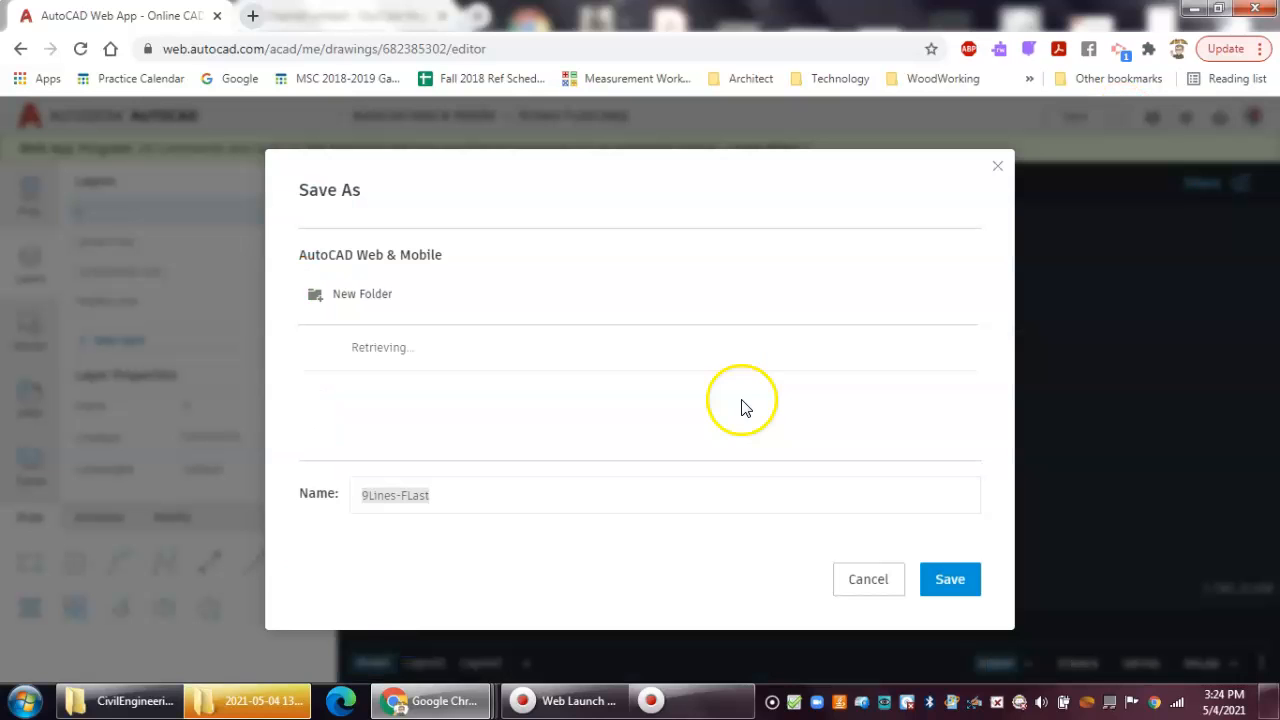
{"action": "left_click", "coordinate": [400, 500]}
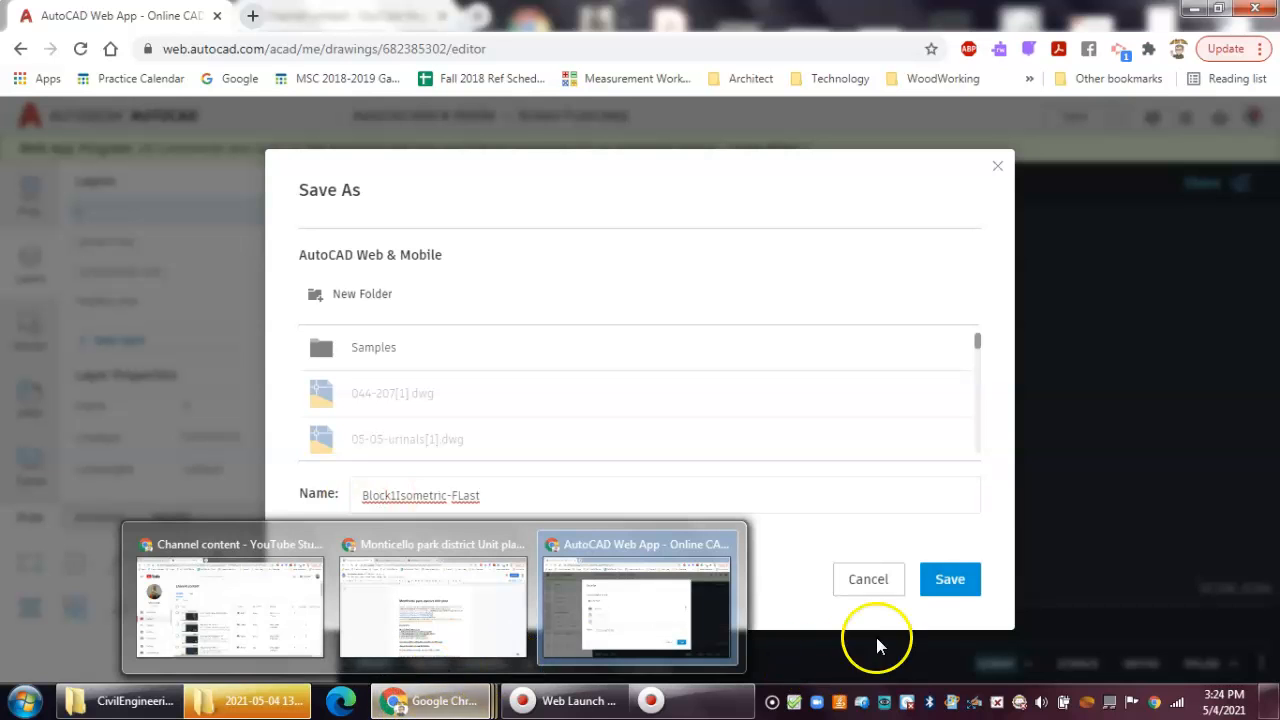
{"action": "left_click", "coordinate": [950, 583]}
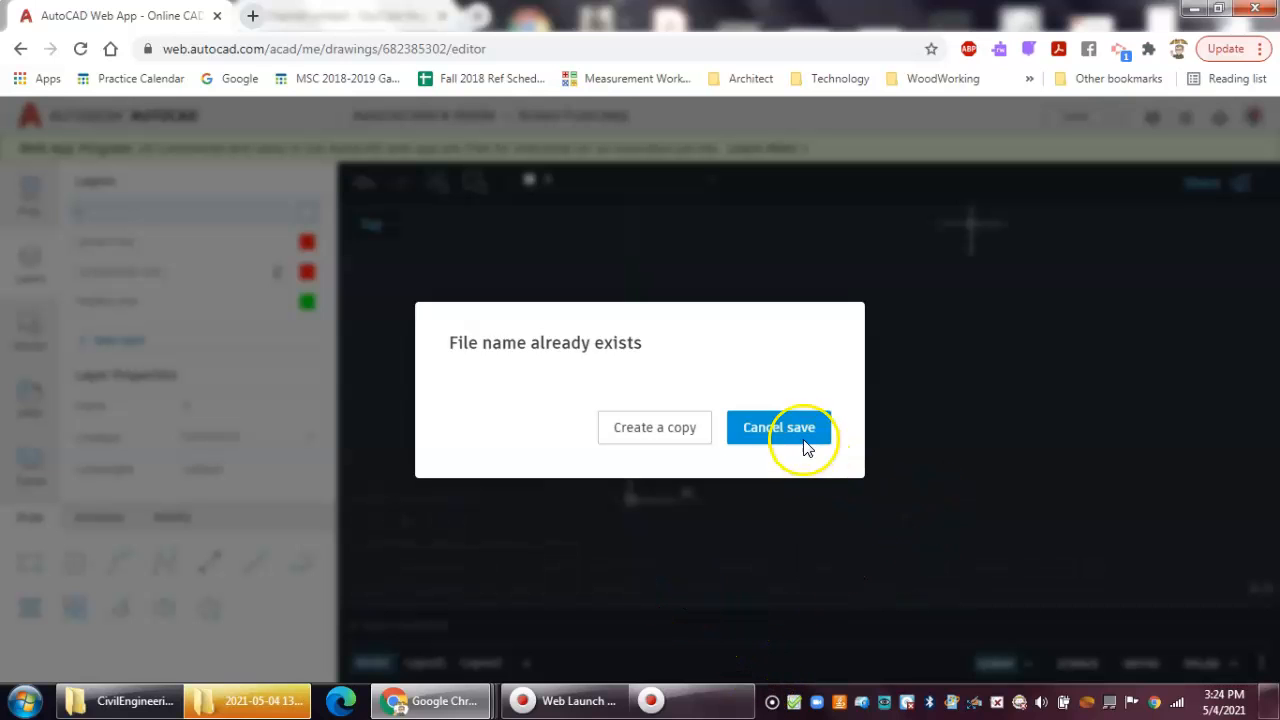
{"action": "left_click", "coordinate": [651, 429]}
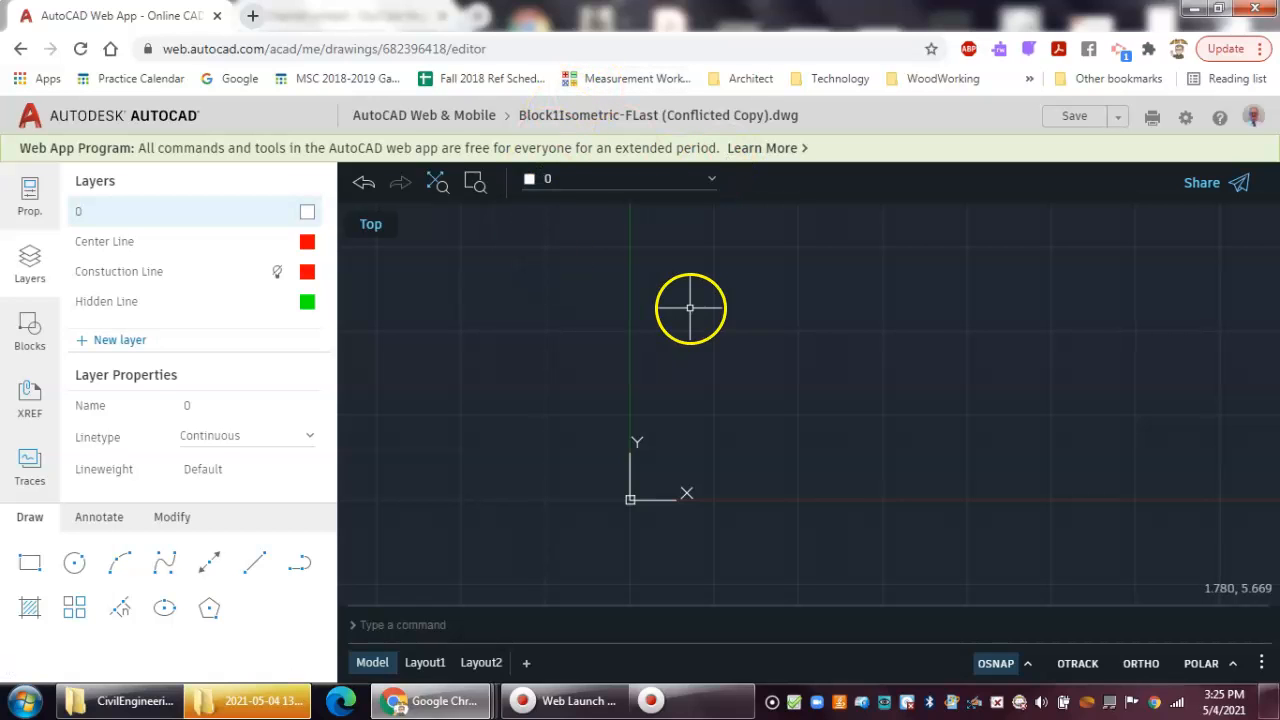
Check the active object snap modes and turn on polar tracking with a 30-degree angle
{"action": "left_click", "coordinate": [1028, 666]}
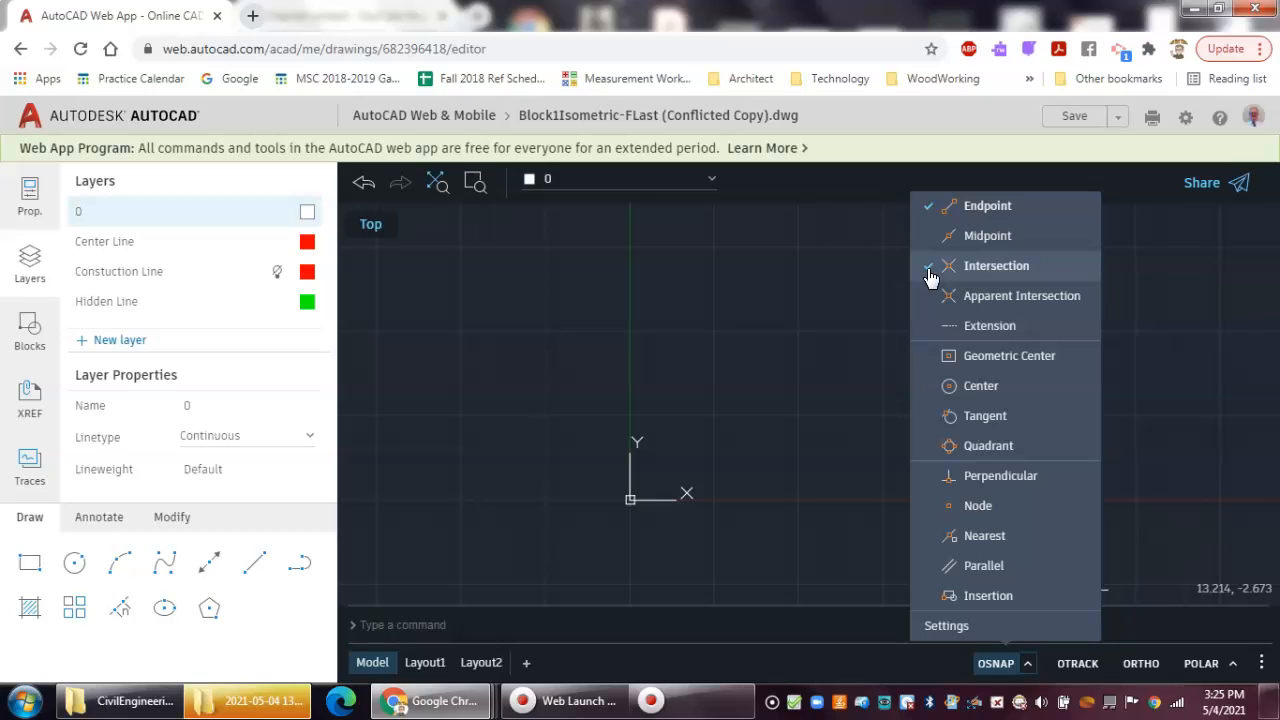
{"action": "left_click", "coordinate": [958, 173]}
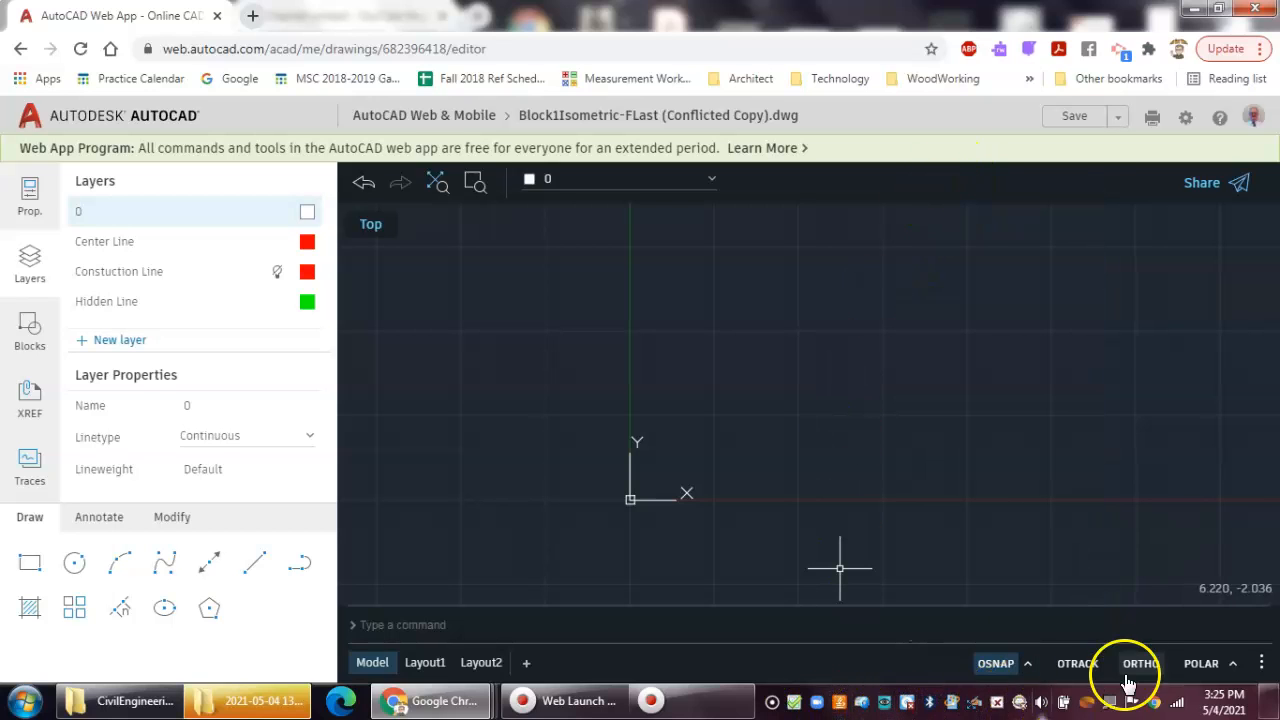
{"action": "left_click", "coordinate": [1233, 665]}
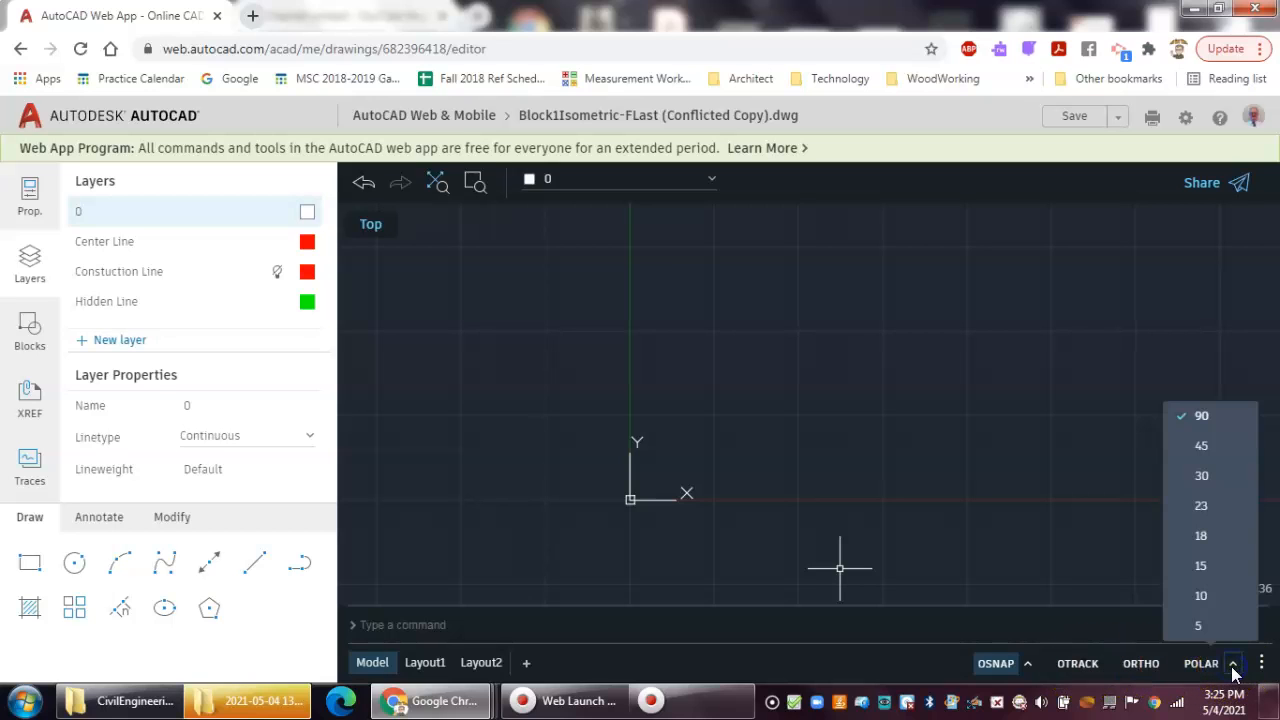
{"action": "left_click", "coordinate": [1187, 488]}
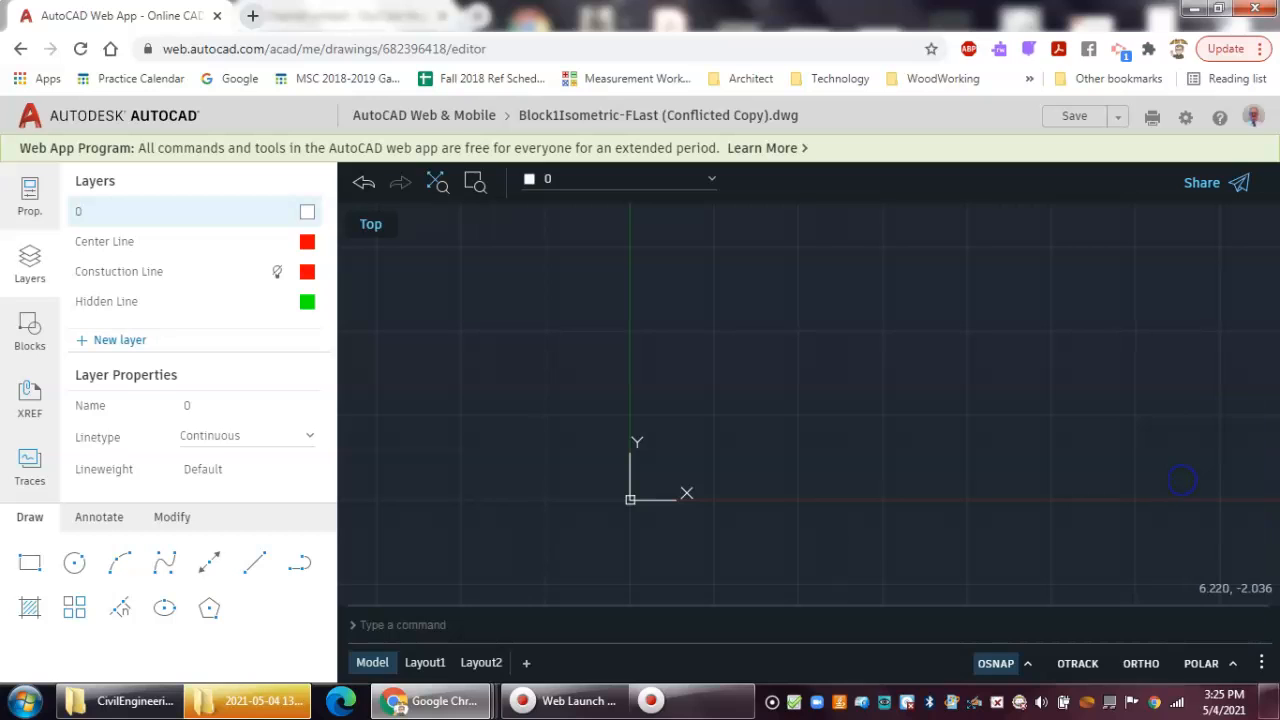
{"action": "left_click", "coordinate": [1203, 664]}
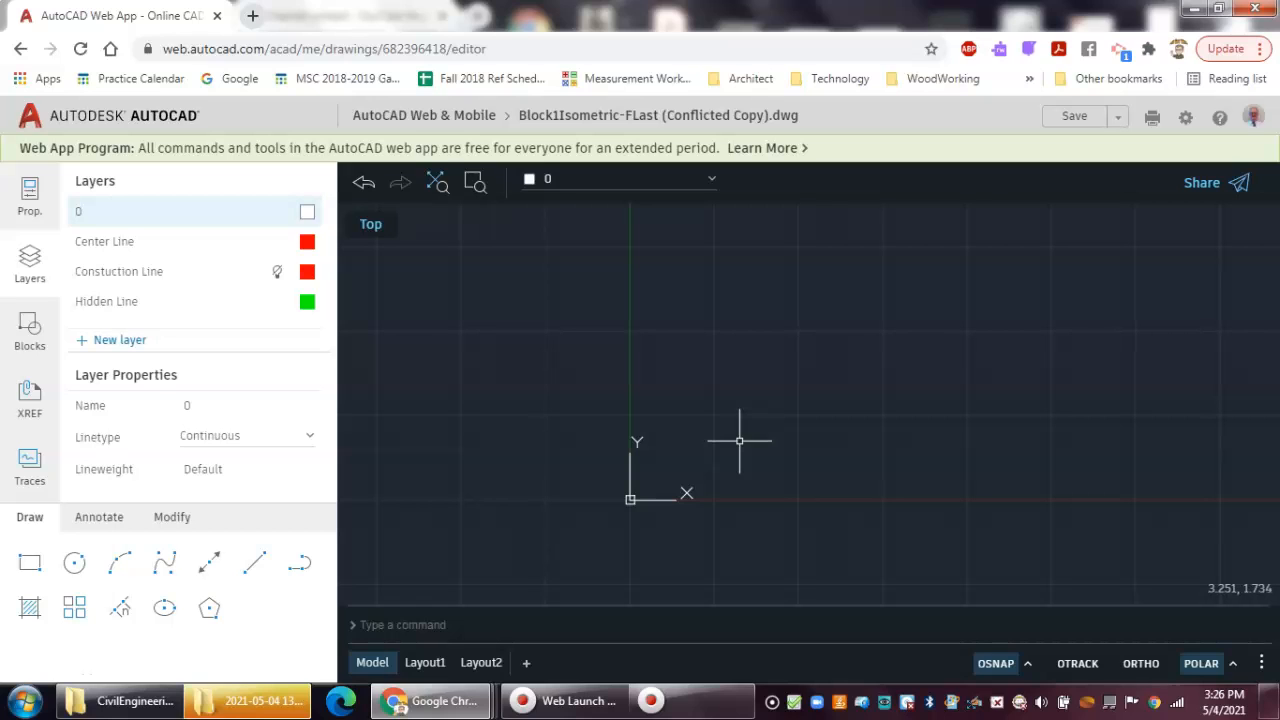
Draw the block's front face with lines from 0,0: 3 units up, 6 units at 30°, 3 units down, and back to the origin
{"action": "left_click", "coordinate": [254, 563]}
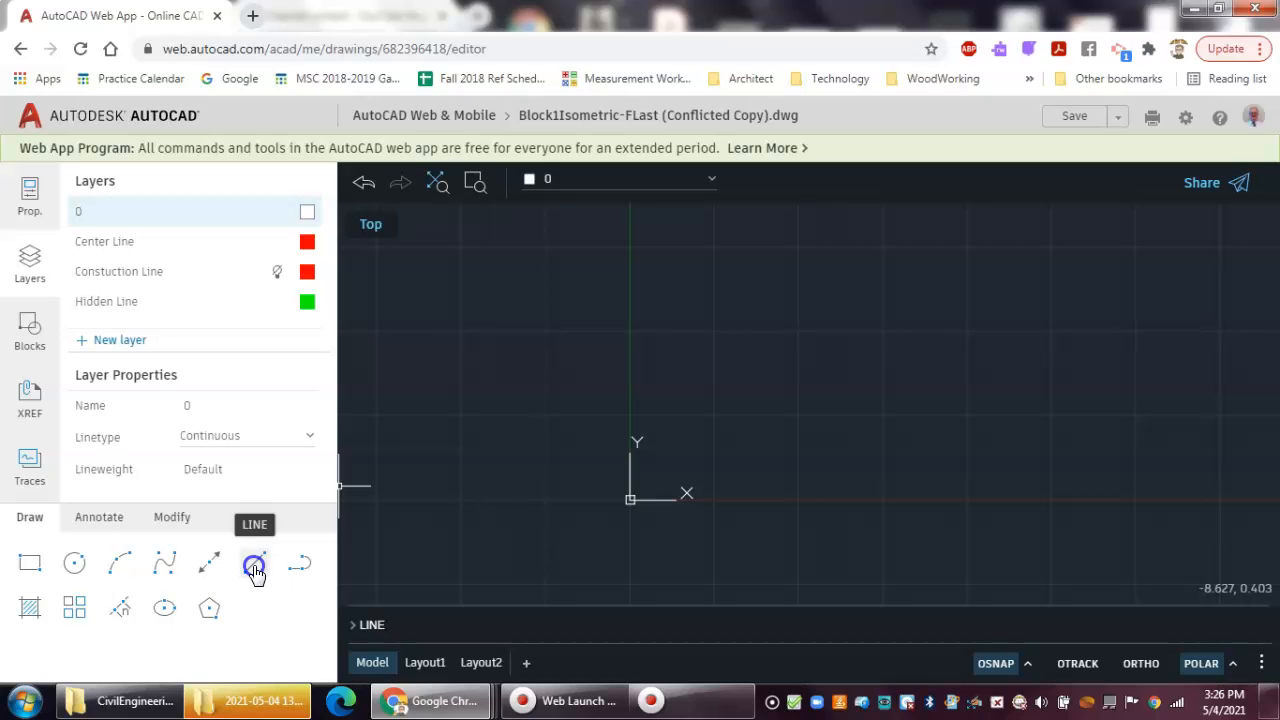
{"action": "left_click", "coordinate": [255, 566]}
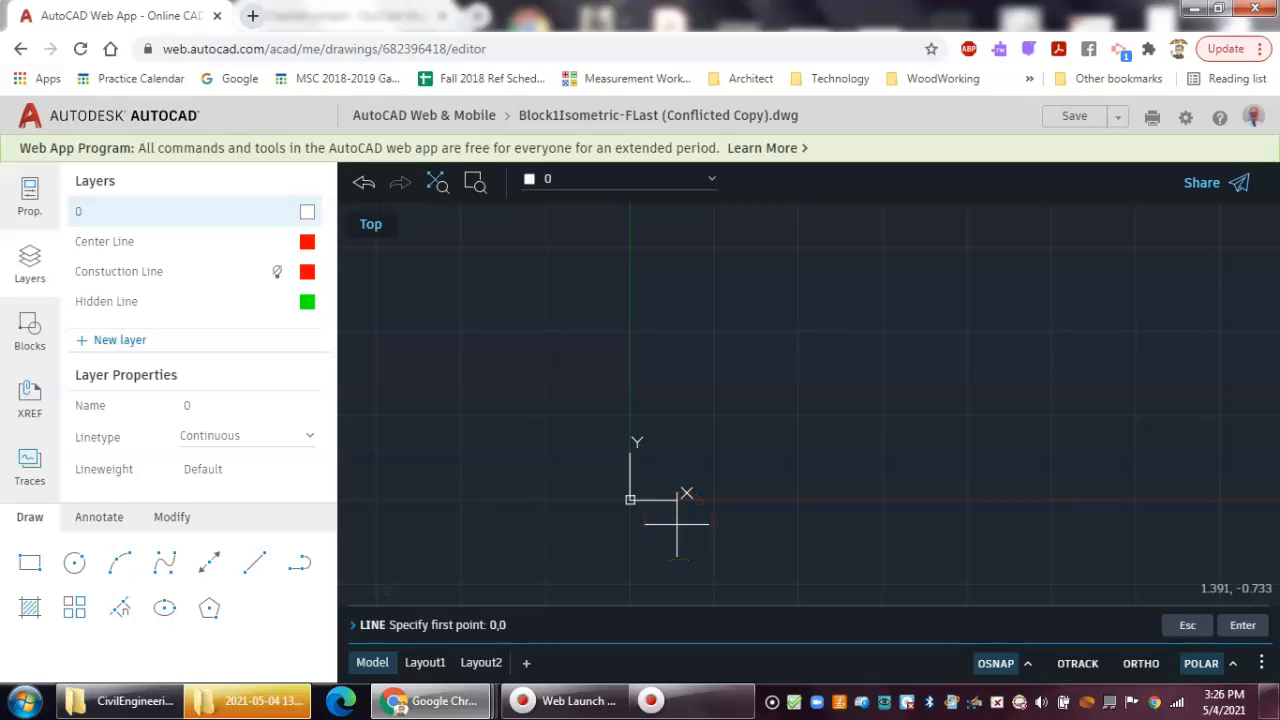
{"action": "key", "text": "Return"}
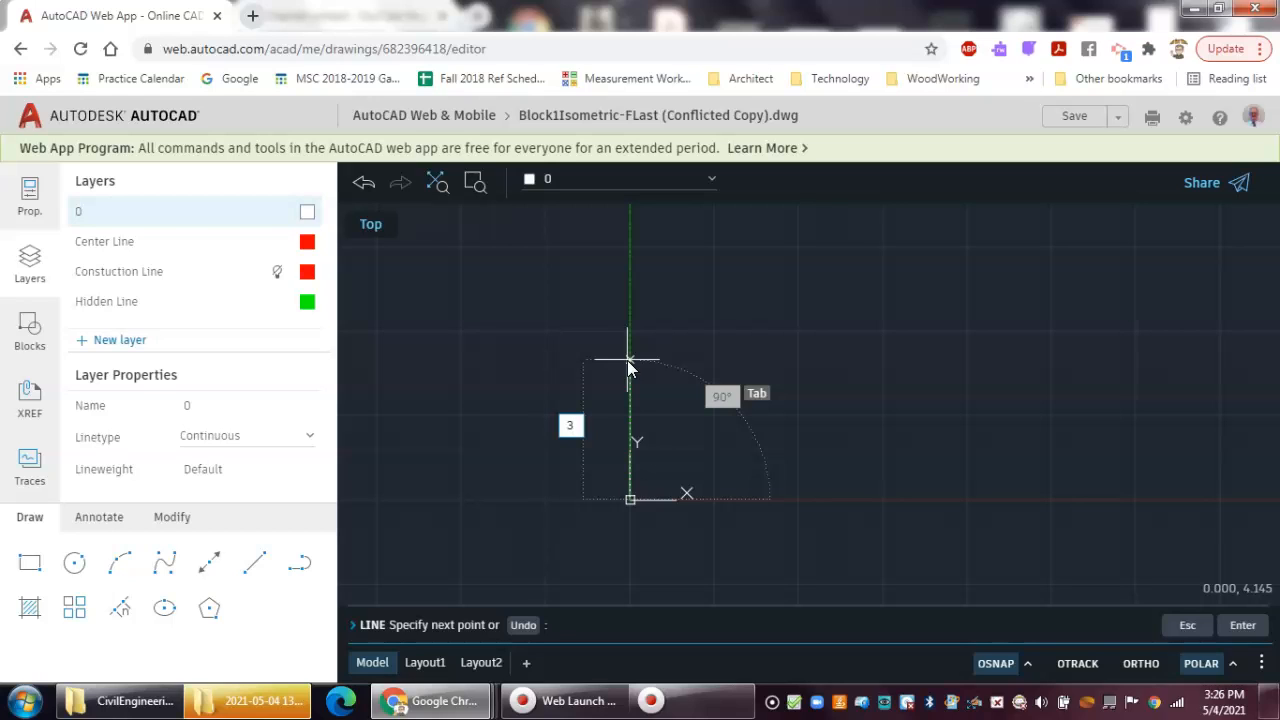
{"action": "key", "text": "Return"}
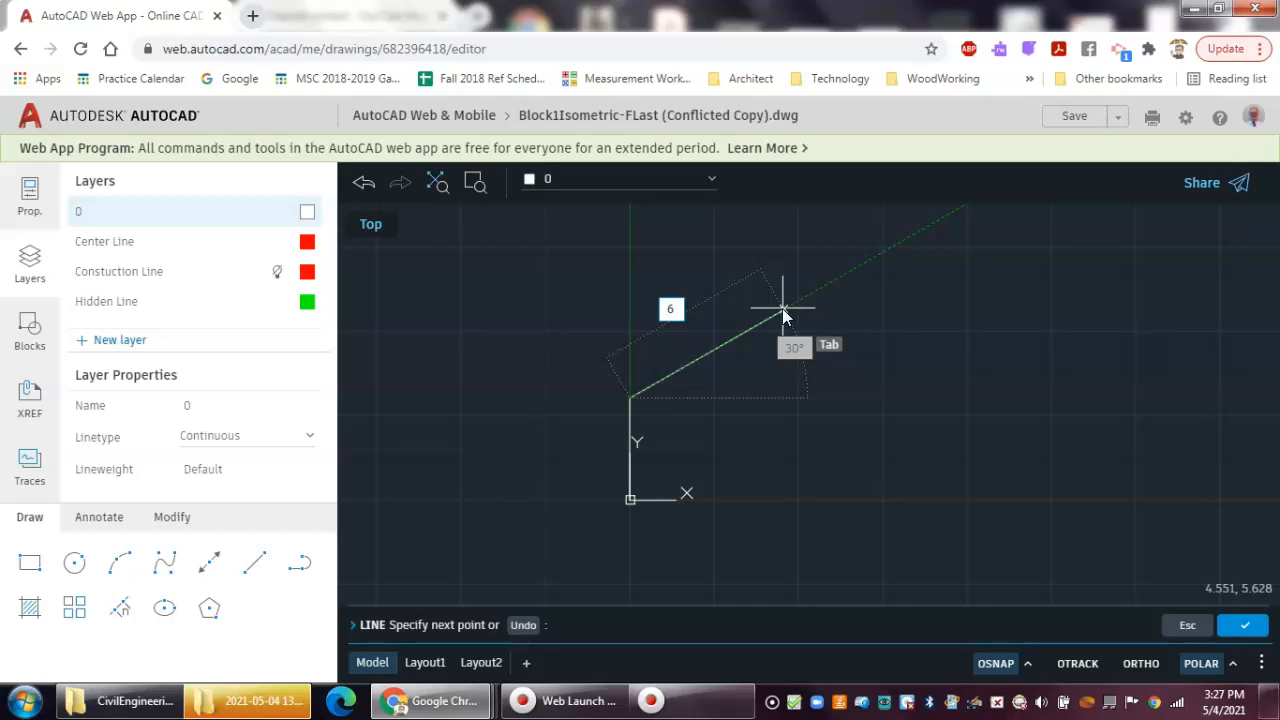
{"action": "key", "text": "Return"}
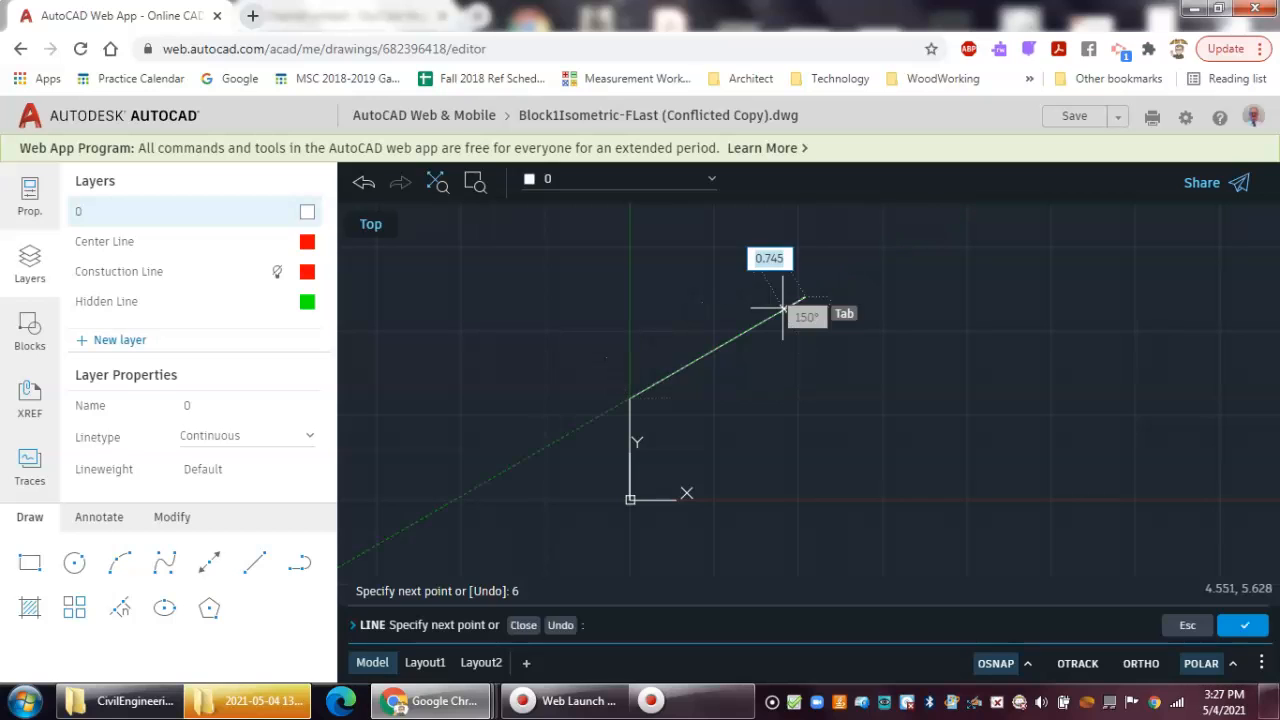
{"action": "left_click", "coordinate": [805, 299]}
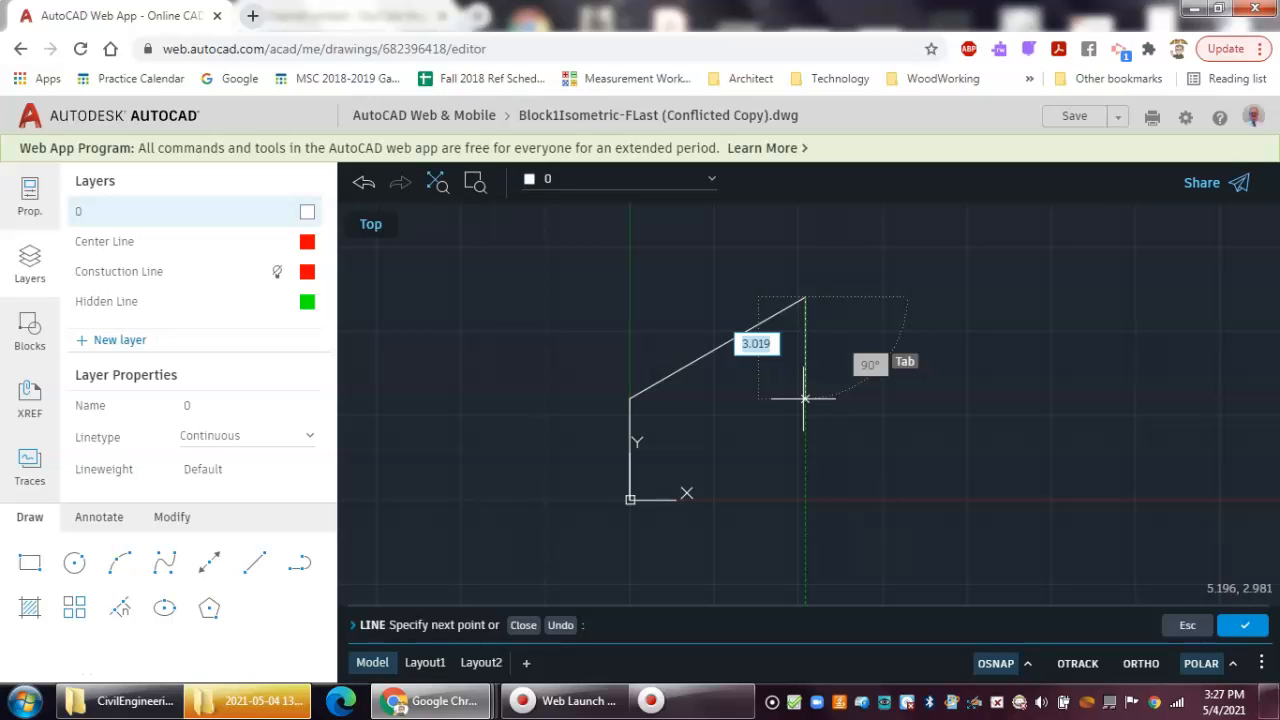
{"action": "type", "text": "3"}
{"action": "key", "text": "Return"}
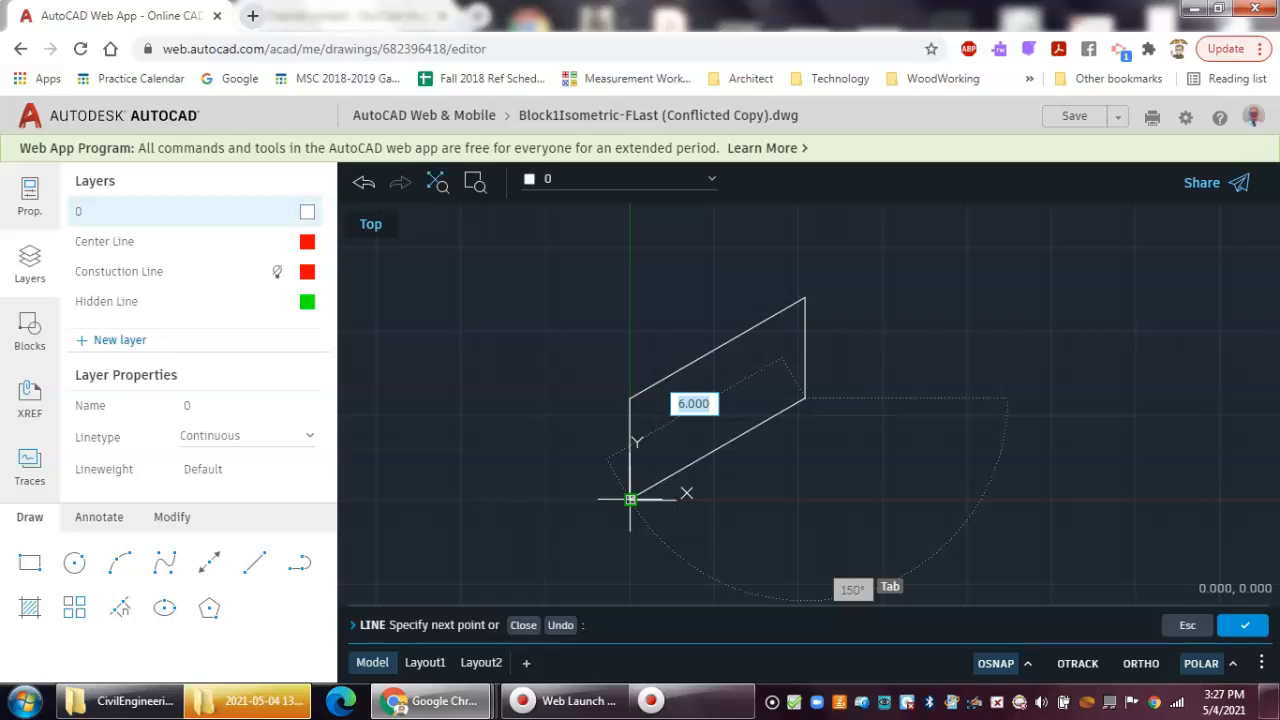
{"action": "left_click", "coordinate": [629, 498]}
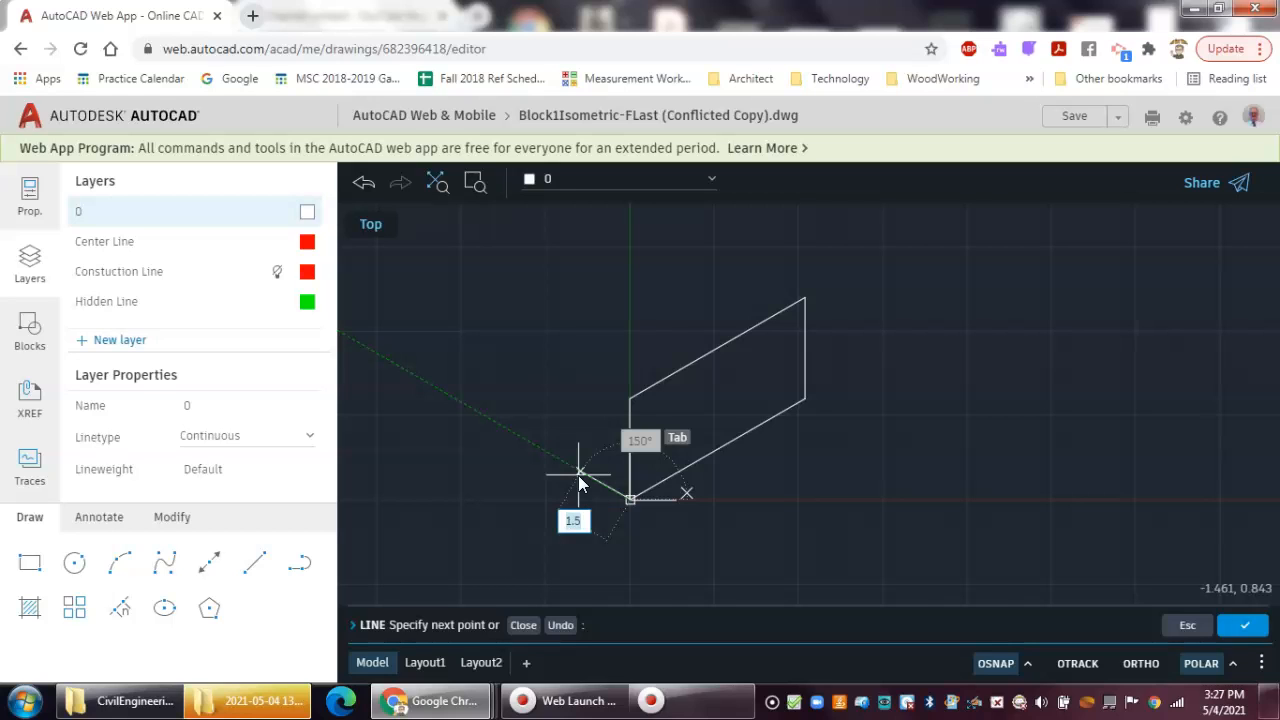
Continue the line from the origin 1.5 units at 150°, 3 units up, and to the front face's upper-left corner to form the end face
{"action": "key", "text": "Return"}
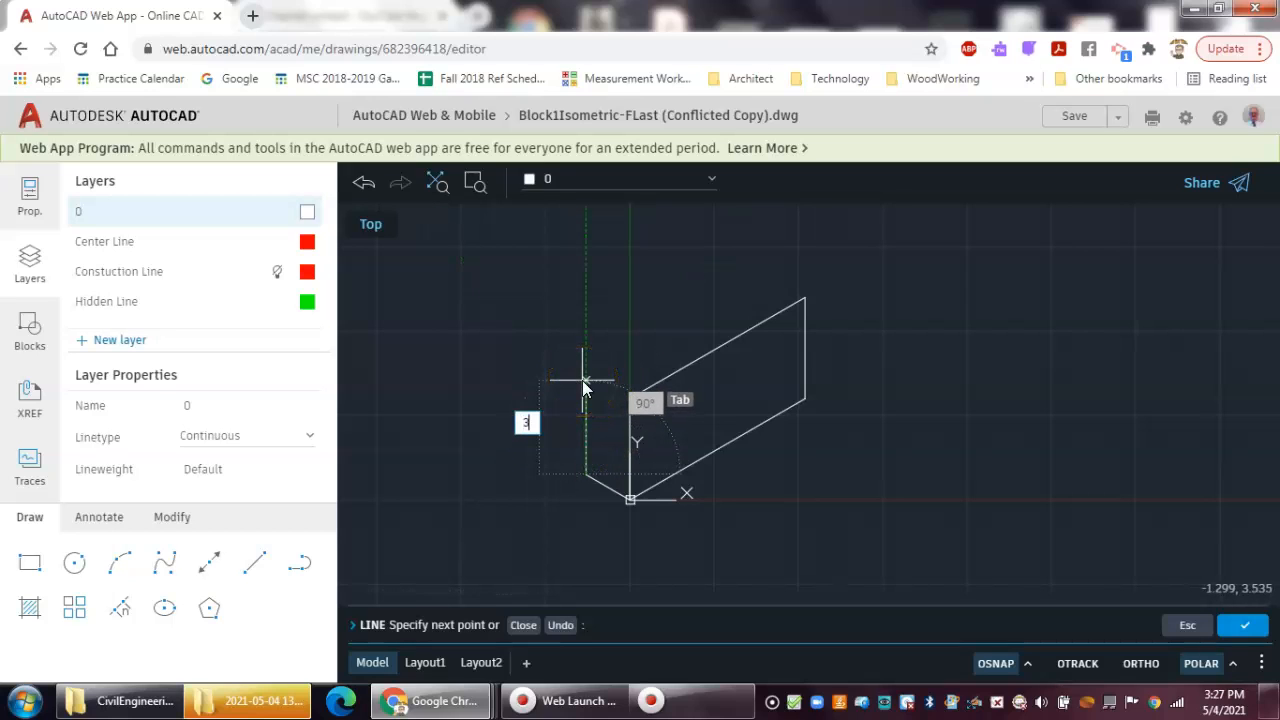
{"action": "key", "text": "Return"}
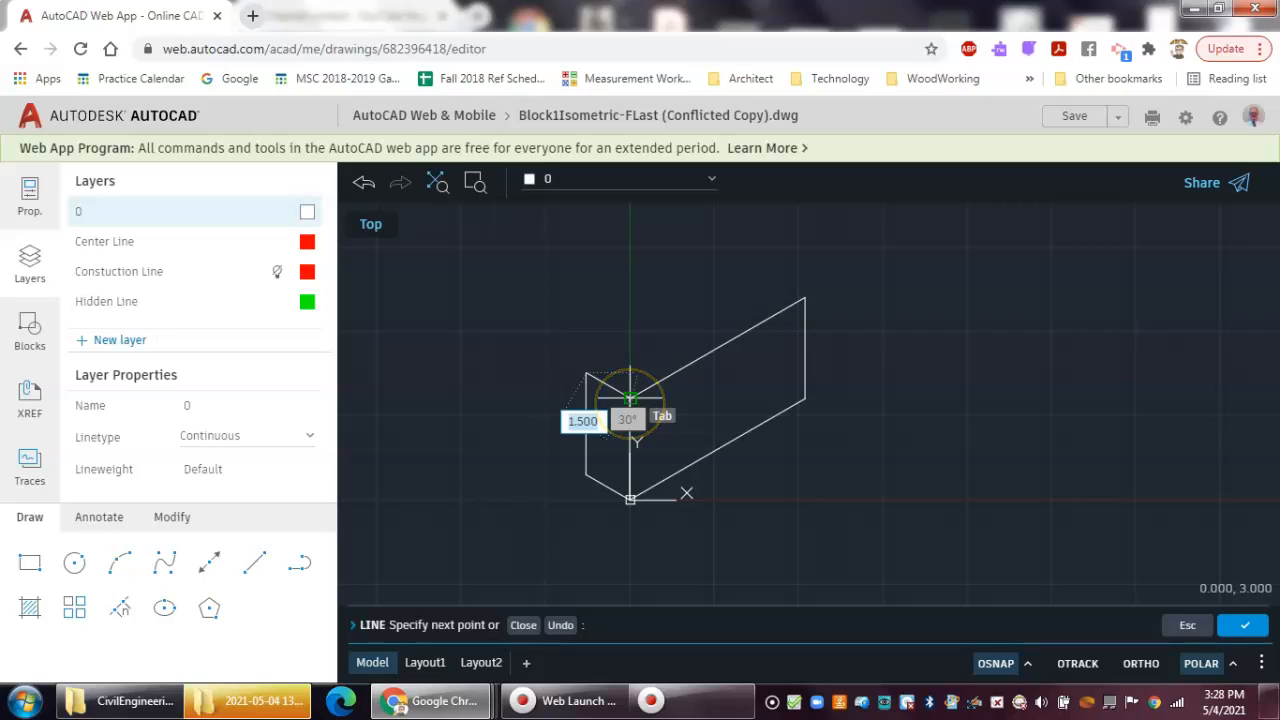
{"action": "left_click", "coordinate": [630, 398]}
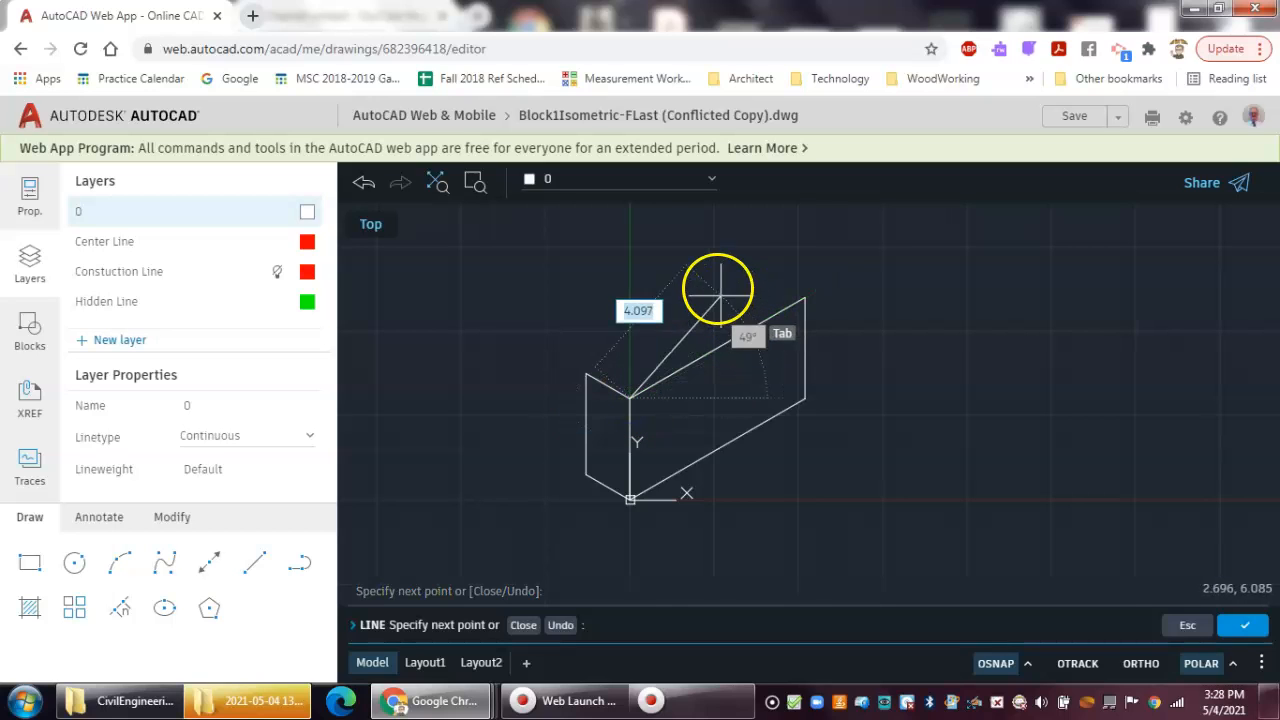
{"action": "right_click", "coordinate": [670, 279]}
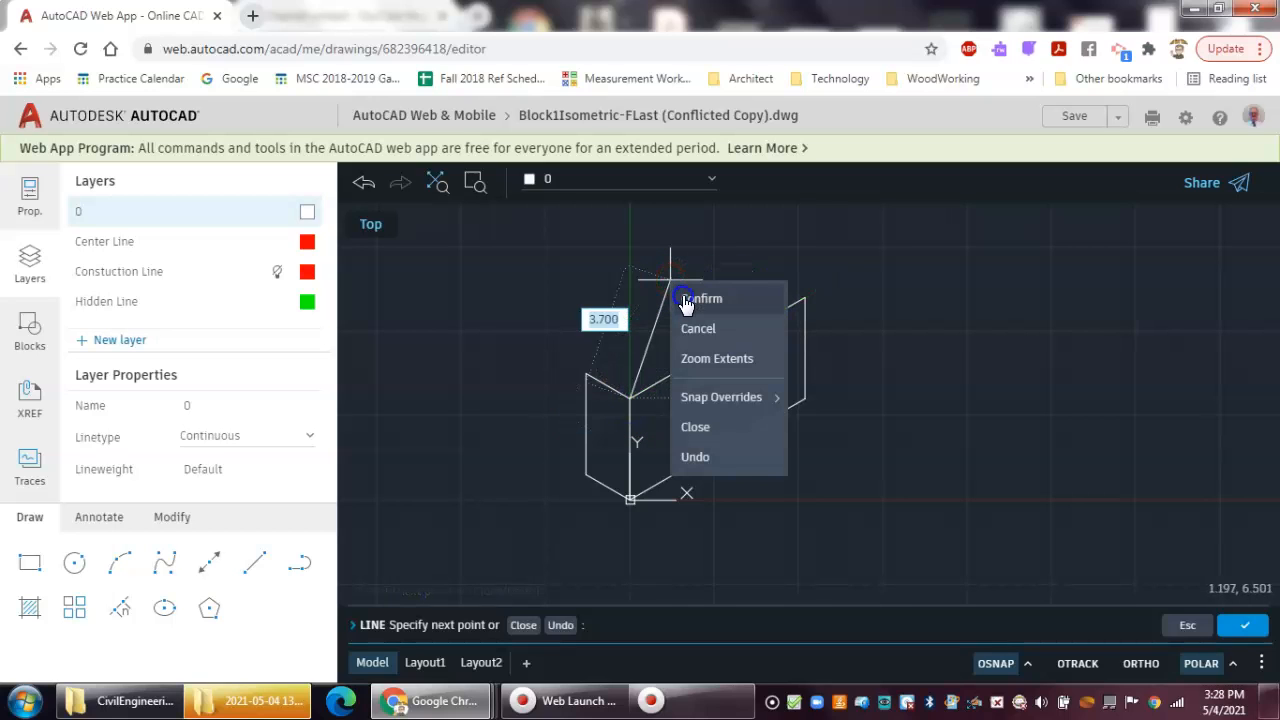
{"action": "left_click", "coordinate": [685, 299]}
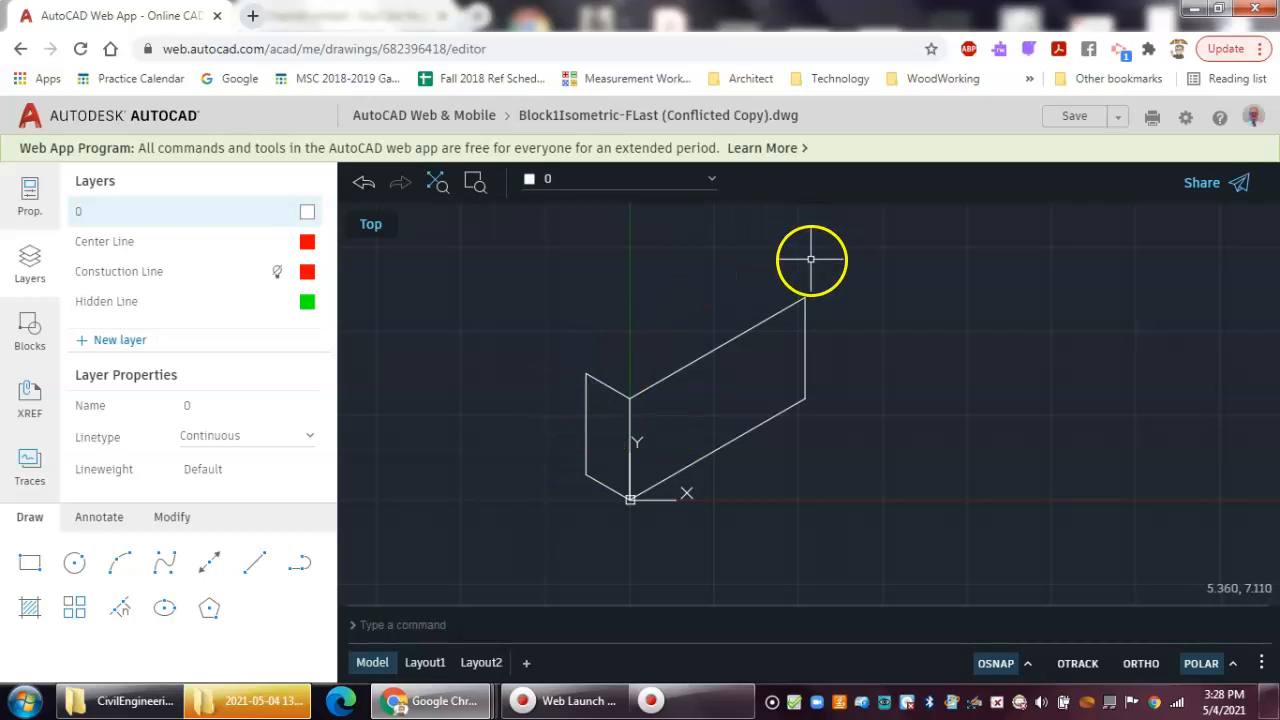
Draw the top face's outer edges: 6 units at 30° from the end face's outer top corner, ending at the front face's upper-right corner
{"action": "left_click", "coordinate": [209, 605]}
{"action": "left_click", "coordinate": [258, 566]}
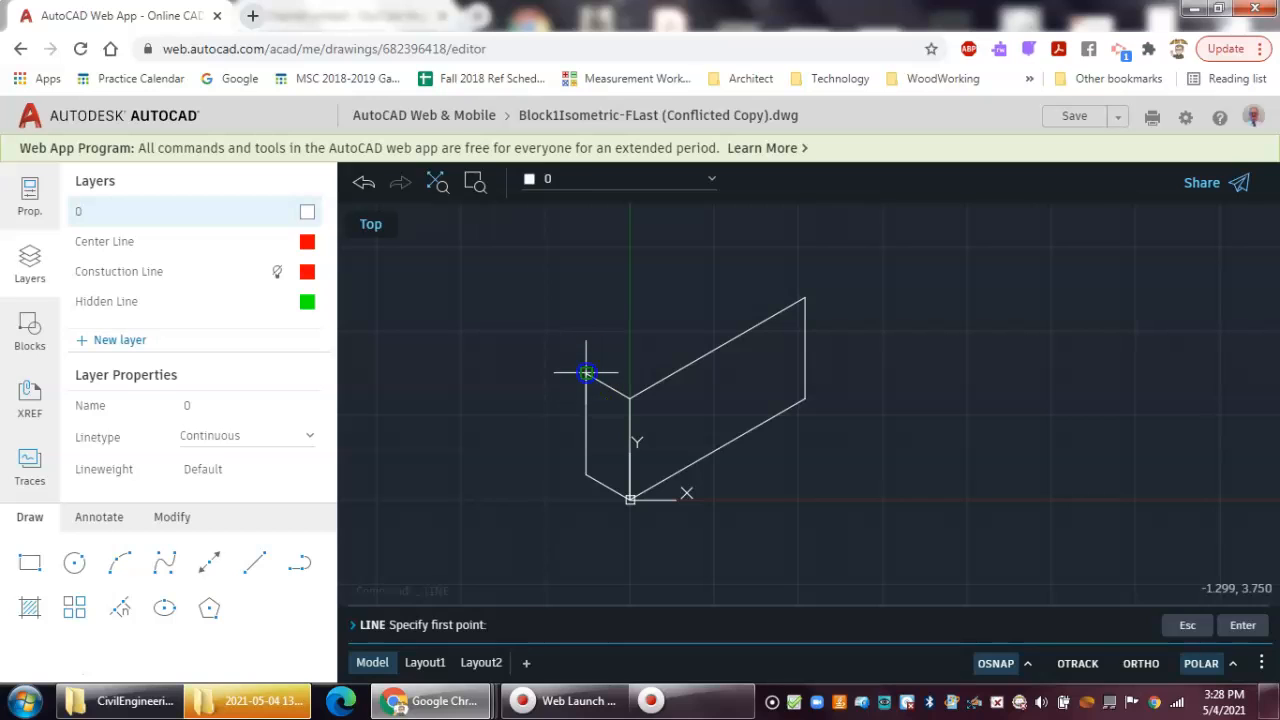
{"action": "left_click", "coordinate": [585, 372]}
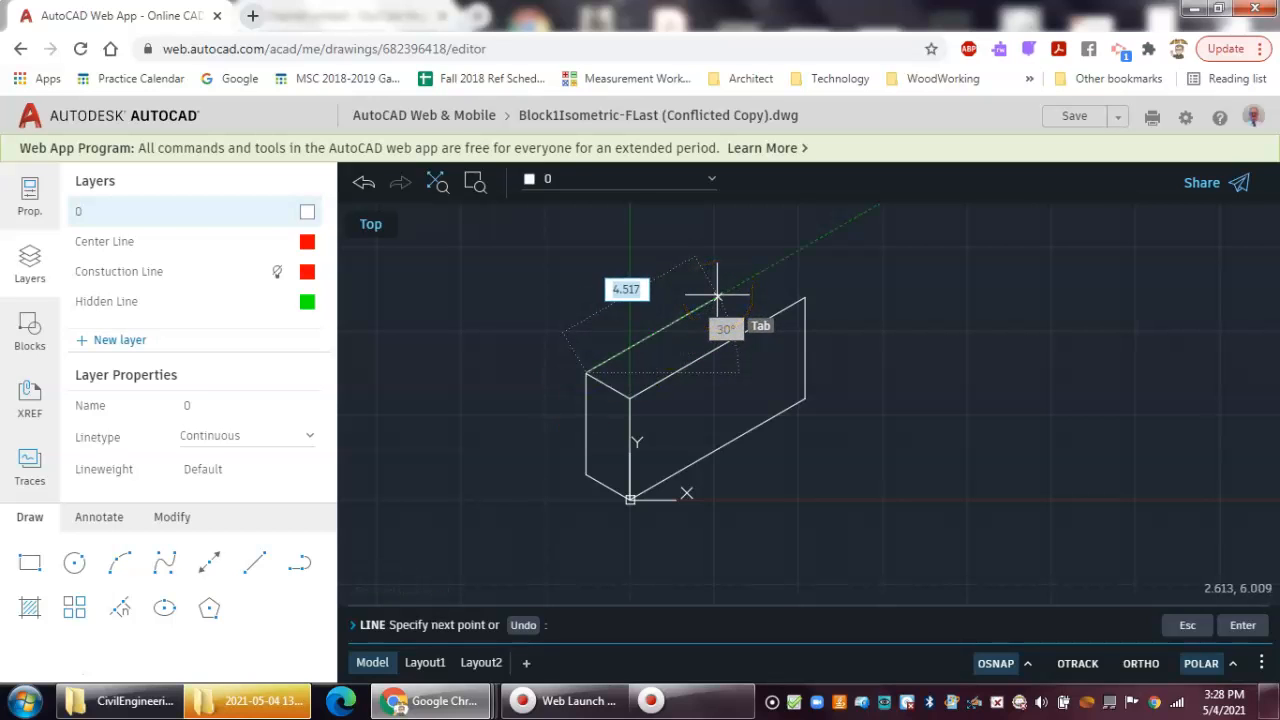
{"action": "type", "text": "6"}
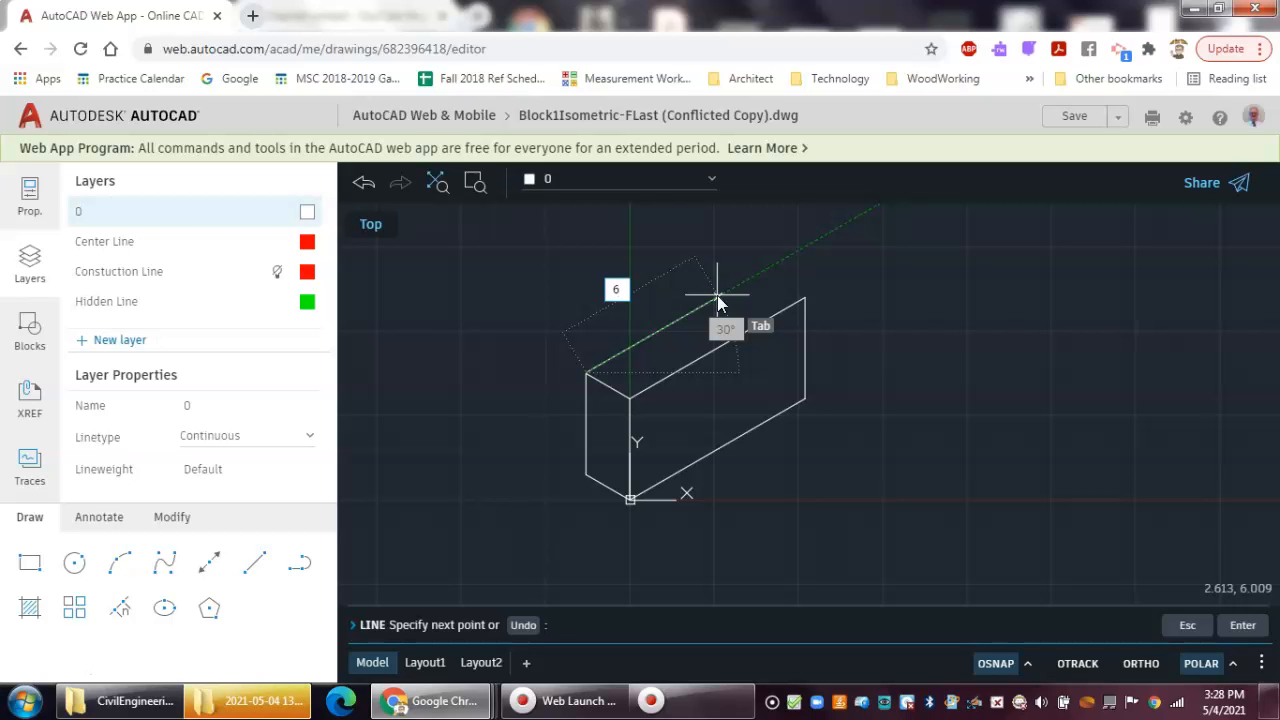
{"action": "type", "text": "6"}
{"action": "key", "text": "Return"}
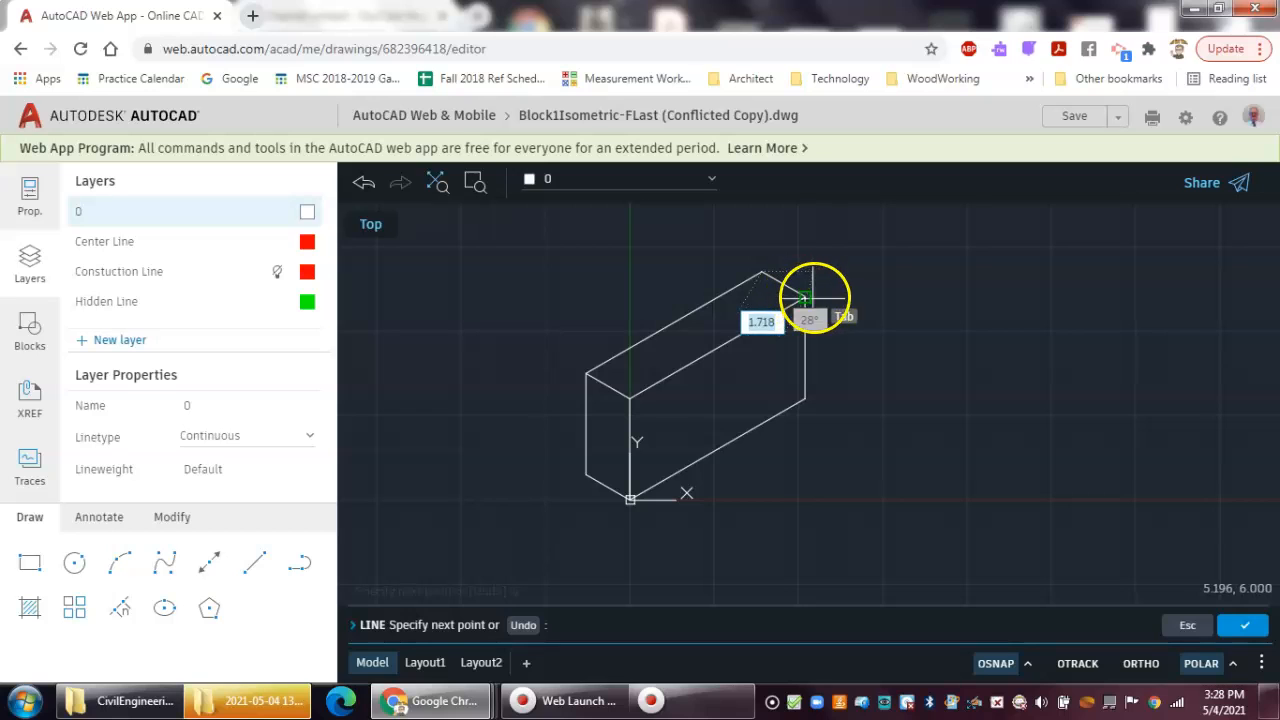
{"action": "left_click", "coordinate": [805, 296]}
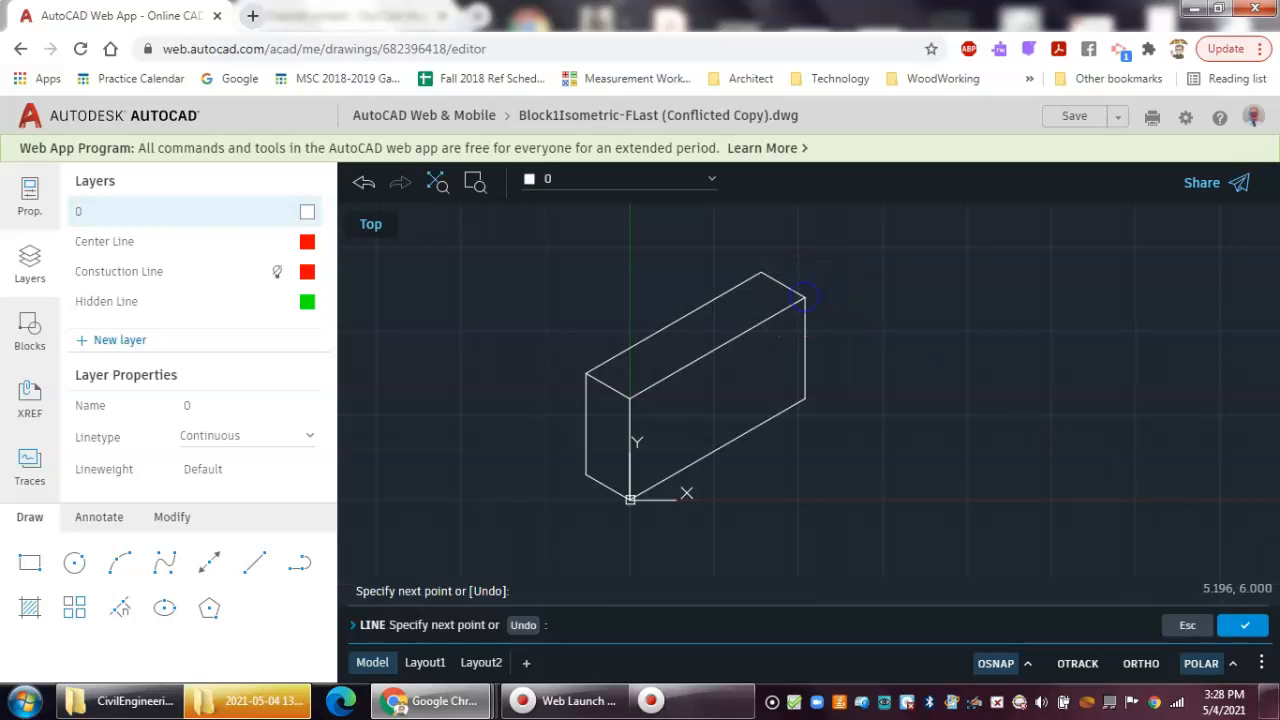
{"action": "right_click", "coordinate": [899, 244]}
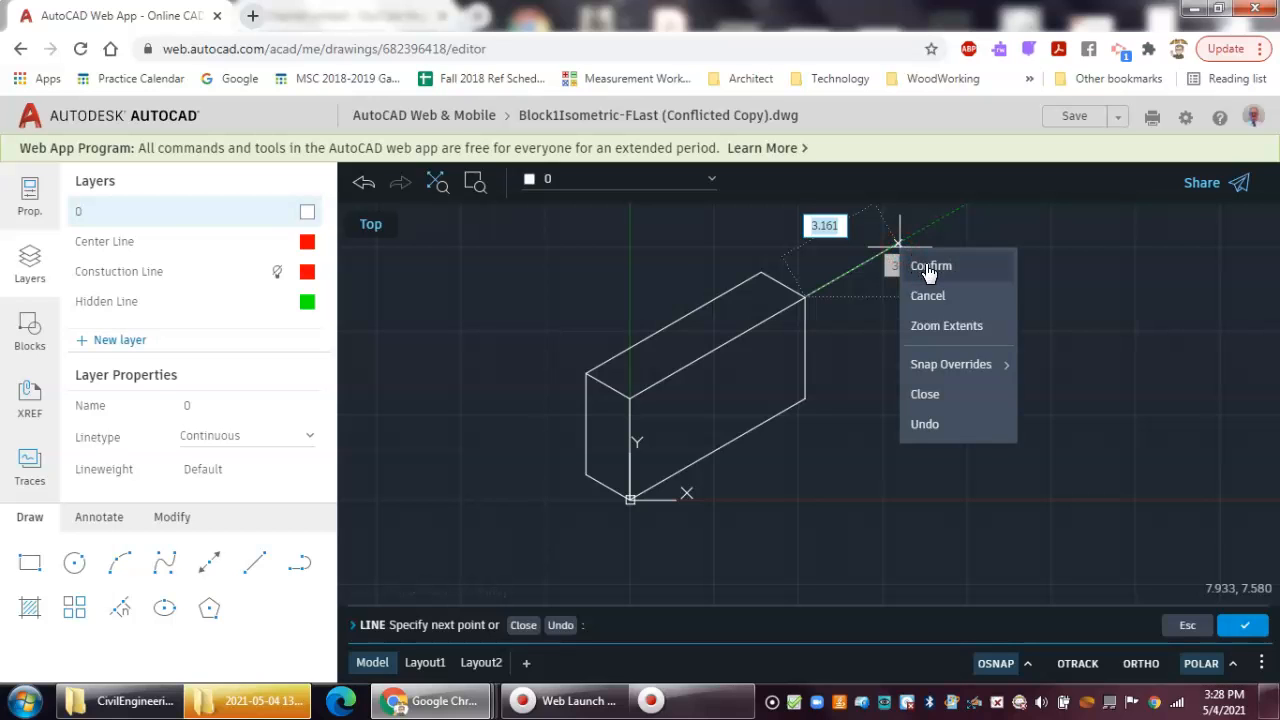
{"action": "left_click", "coordinate": [929, 267]}
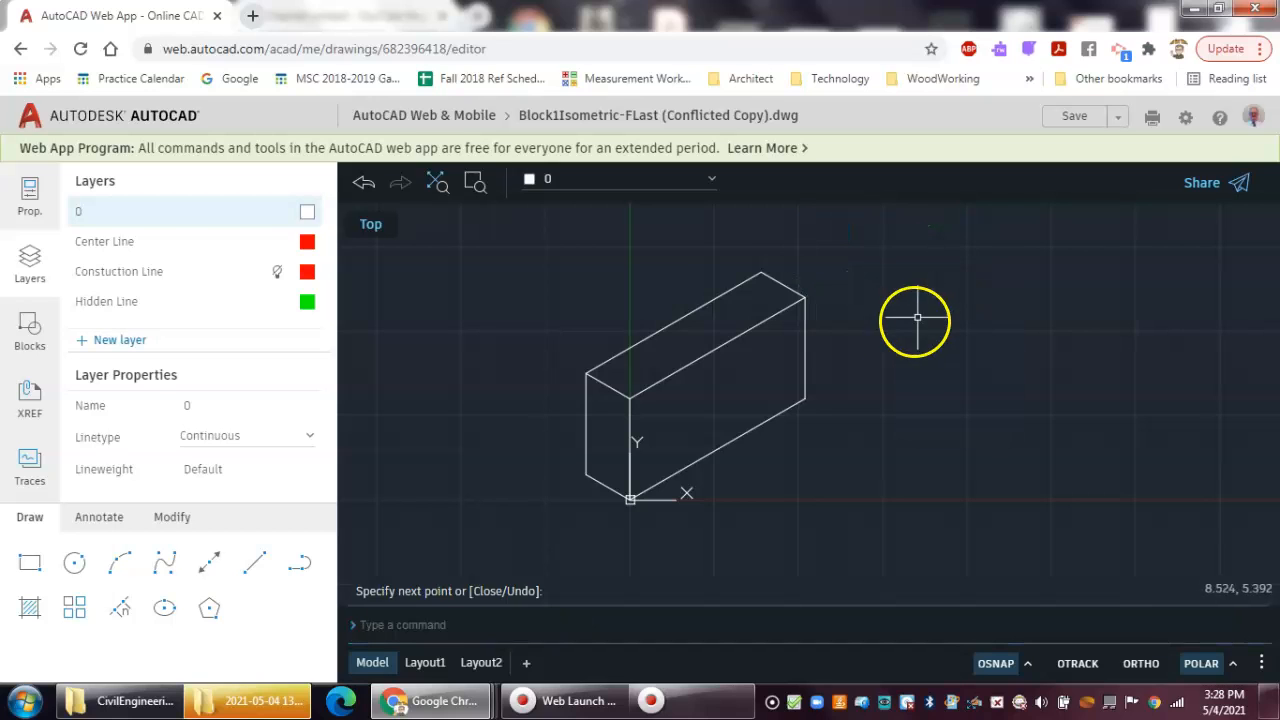
{"action": "middle_click_drag", "start_coordinate": [811, 503], "coordinate": [840, 503]}
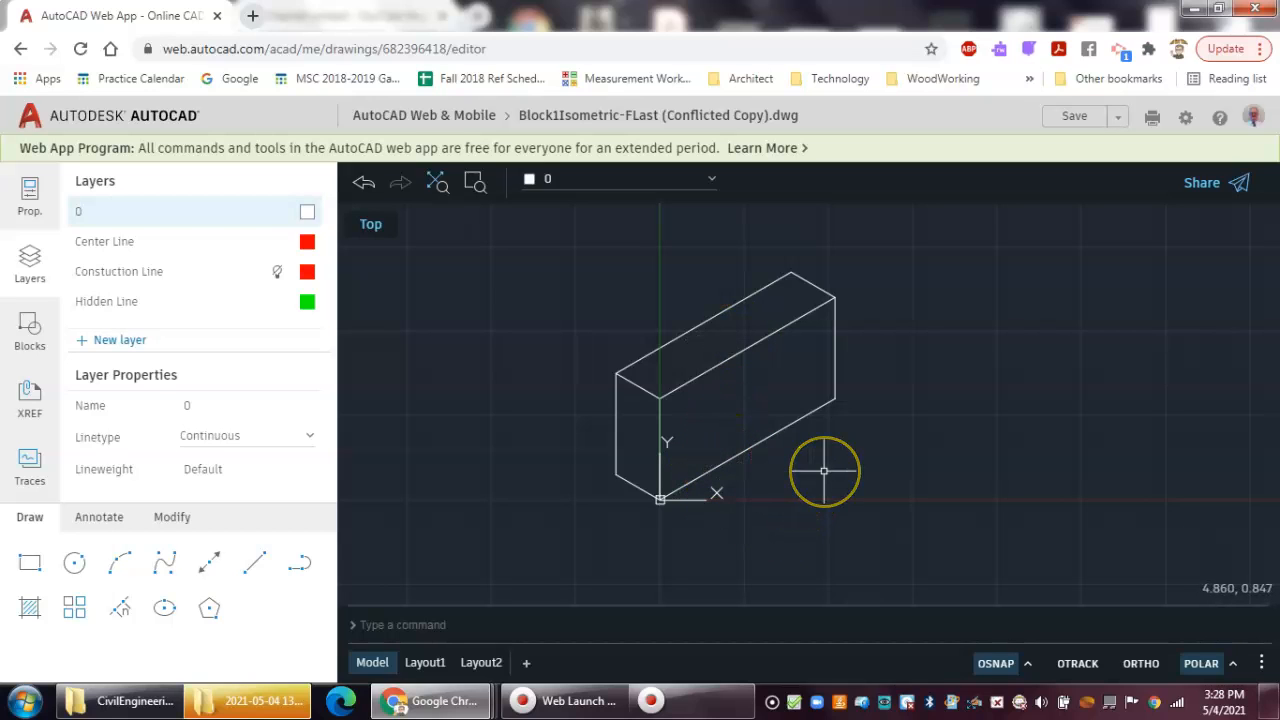
Use the Zoom command's All option to show the whole drawing
{"action": "type", "text": "zoom"}
{"action": "key", "text": "Return"}
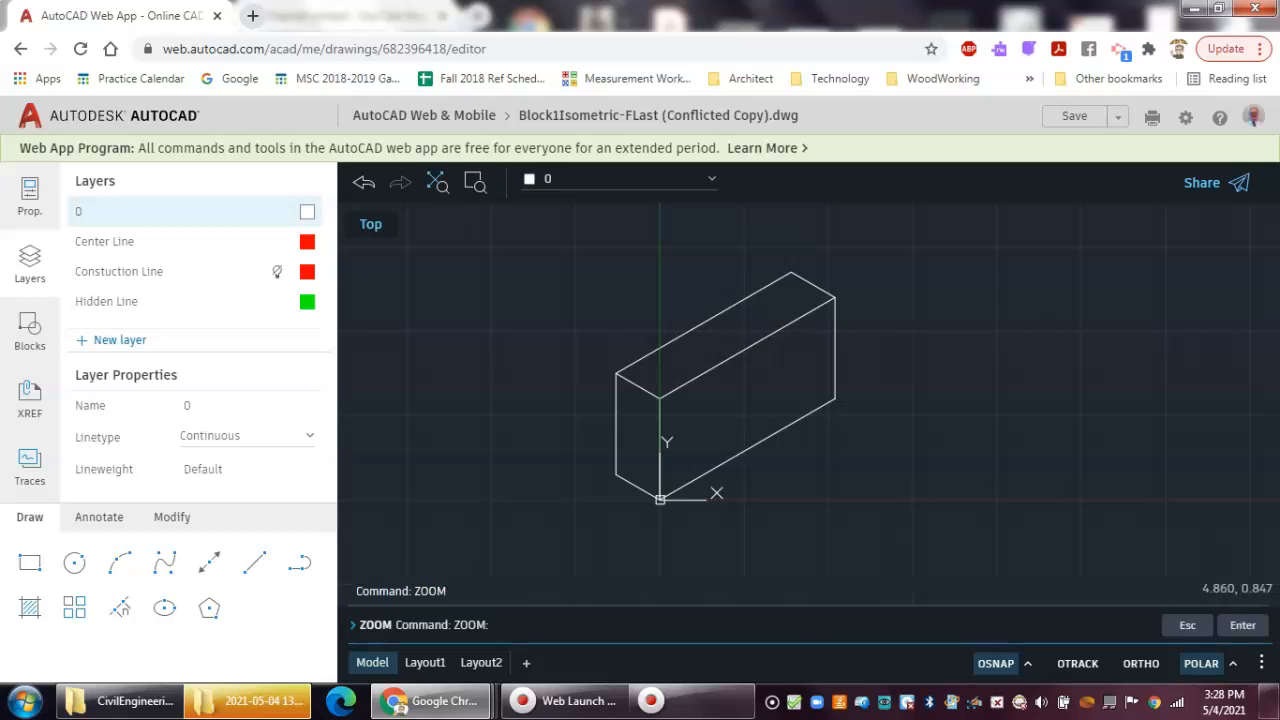
{"action": "type", "text": "a"}
{"action": "key", "text": "Return"}
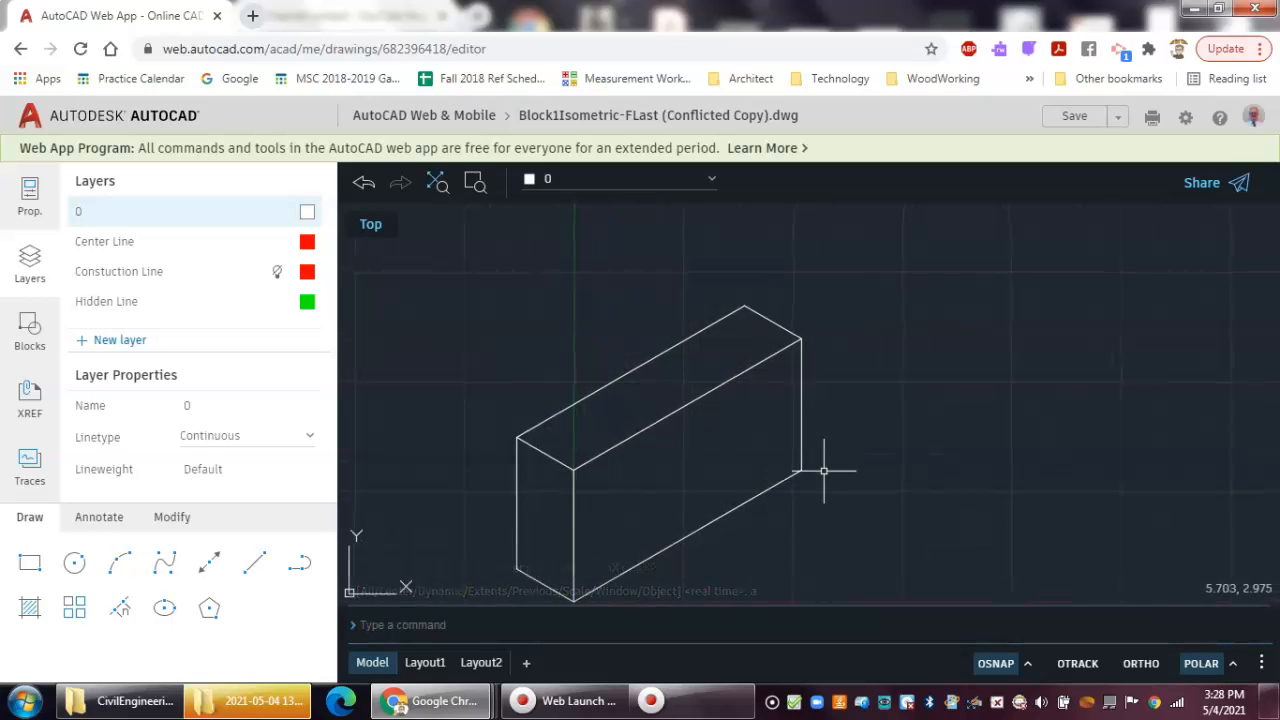
Use the Zoom command's Extents option to fill the view with the block
{"action": "type", "text": "zomm"}
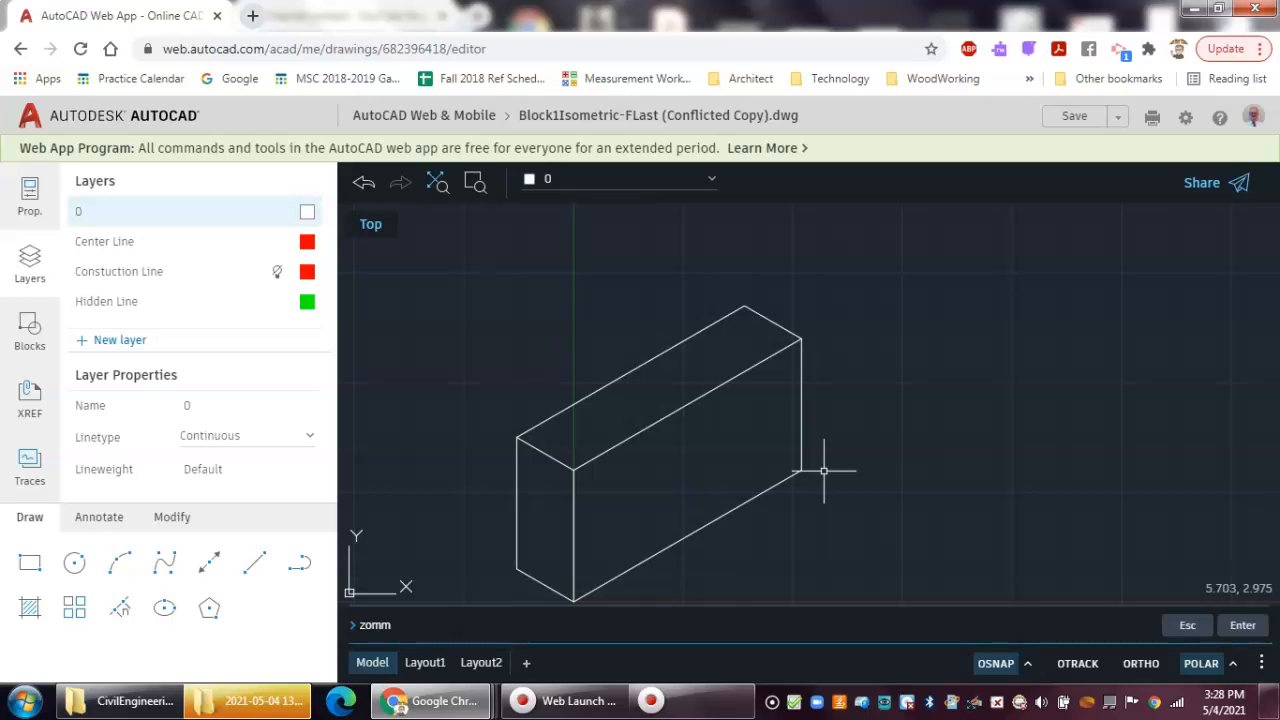
{"action": "key", "text": "Return"}
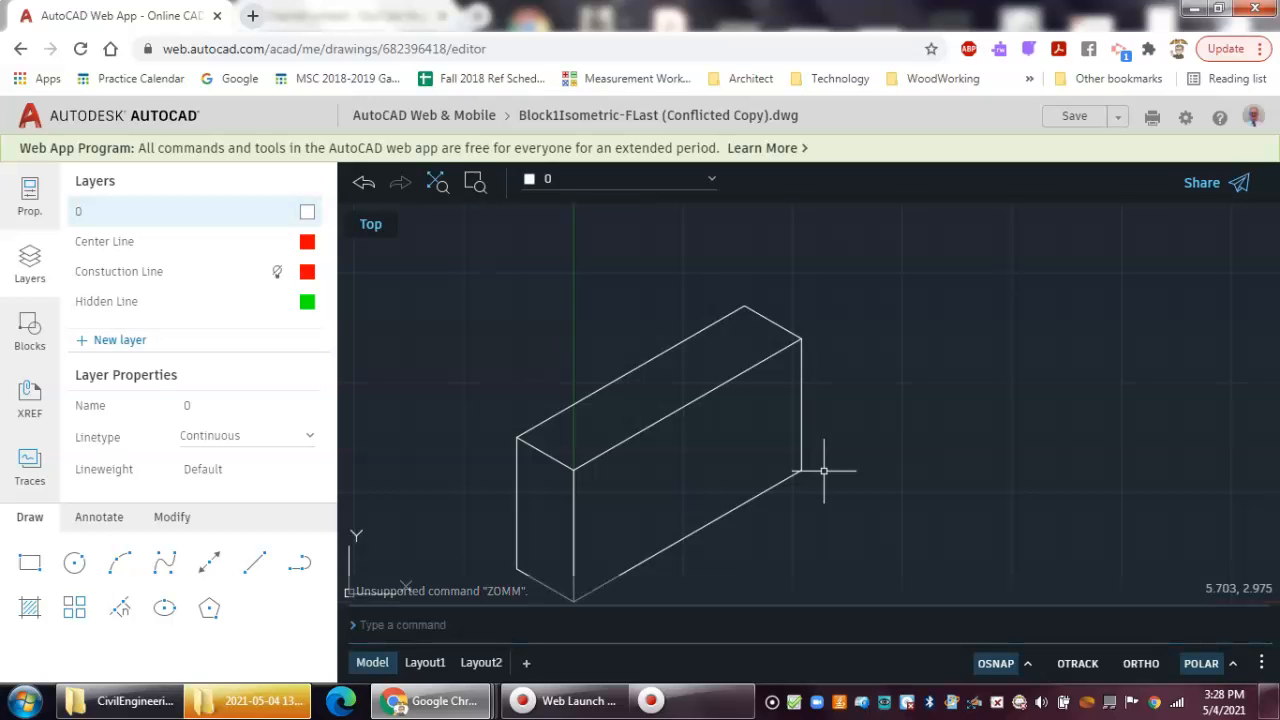
{"action": "type", "text": "z"}
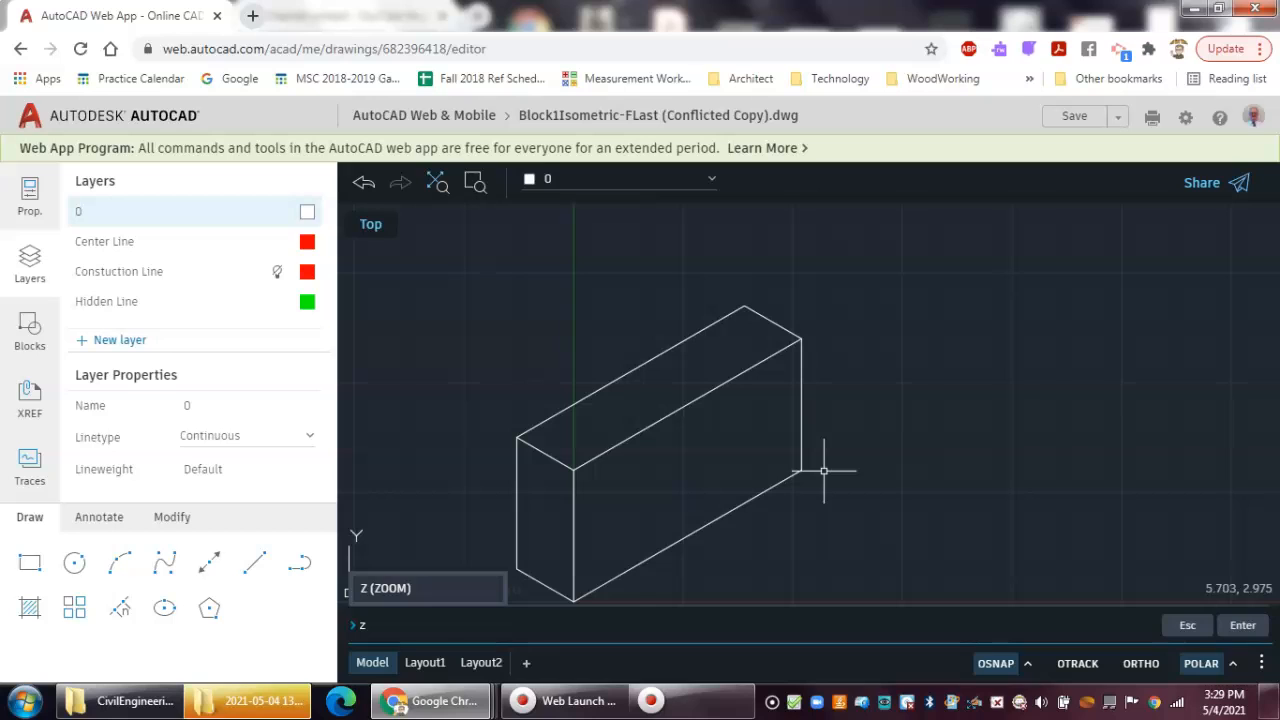
{"action": "key", "text": "Return"}
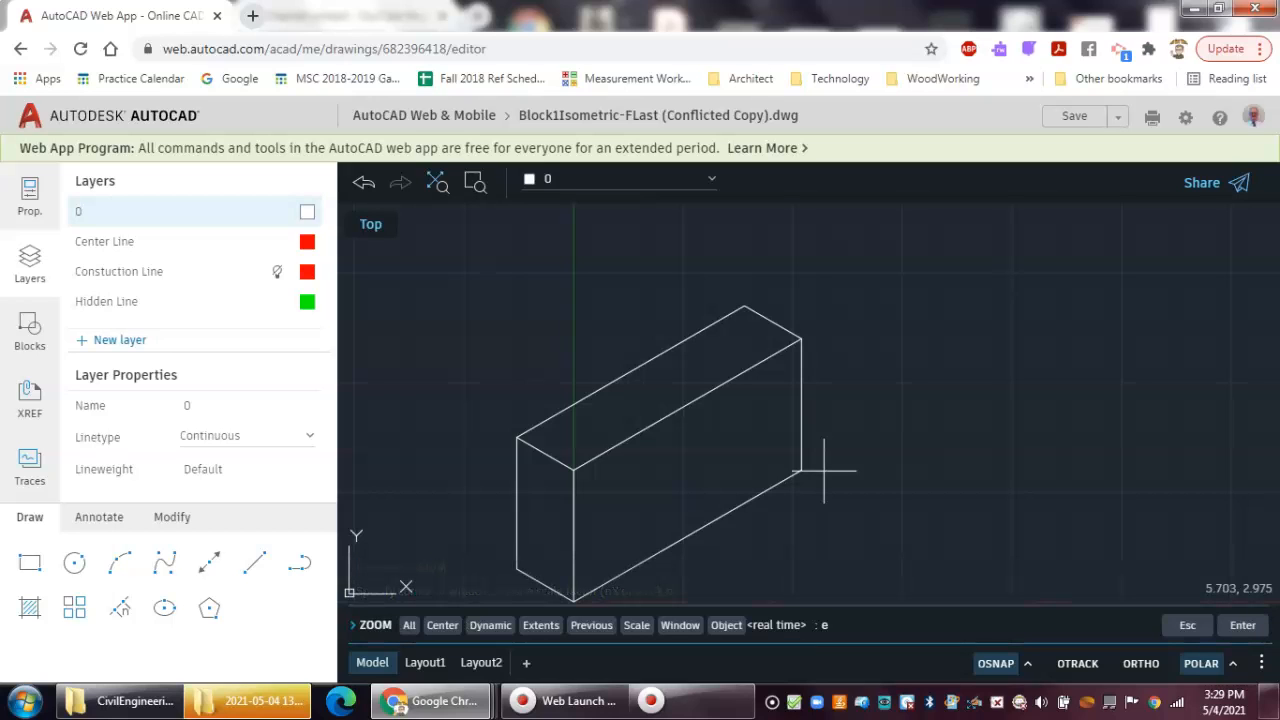
{"action": "type", "text": "e"}
{"action": "key", "text": "Return"}
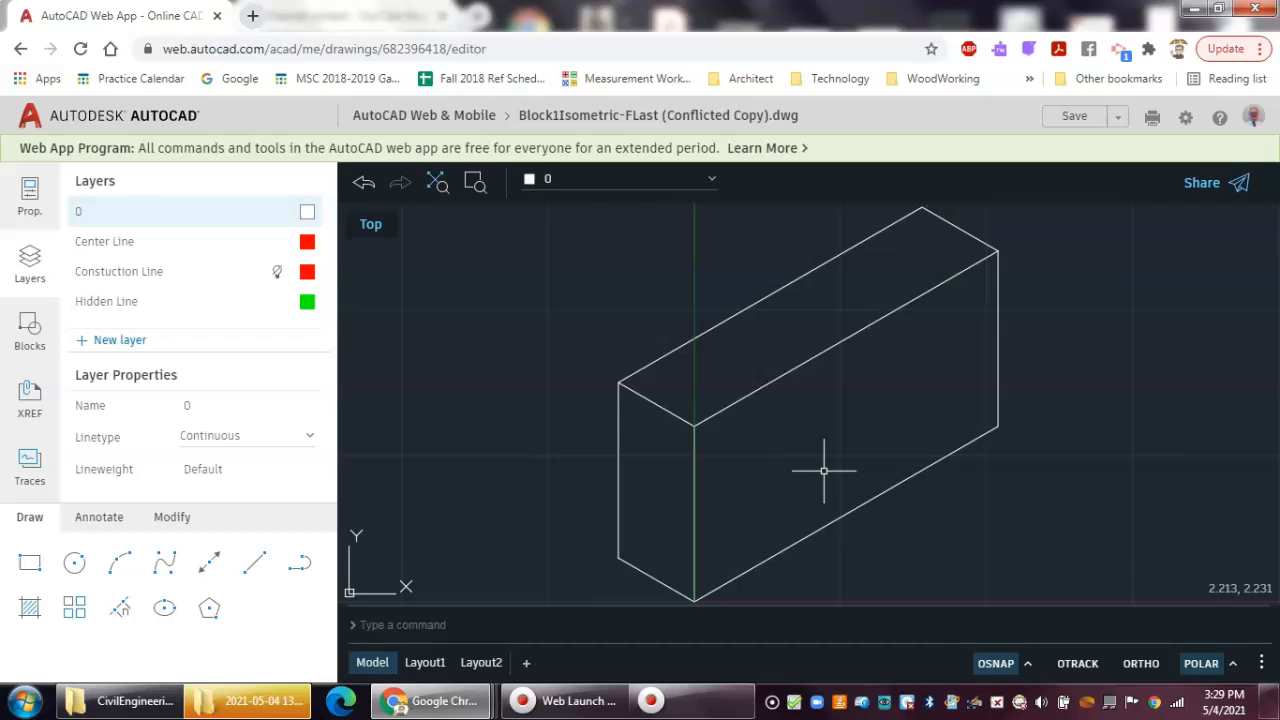
Zoom out from the block, and use the Zoom command's Window option to frame it closely
{"action": "scroll", "coordinate": [760, 380], "scroll_direction": "down", "scroll_amount": 1}
{"action": "scroll", "coordinate": [845, 420], "scroll_direction": "down", "scroll_amount": 4}
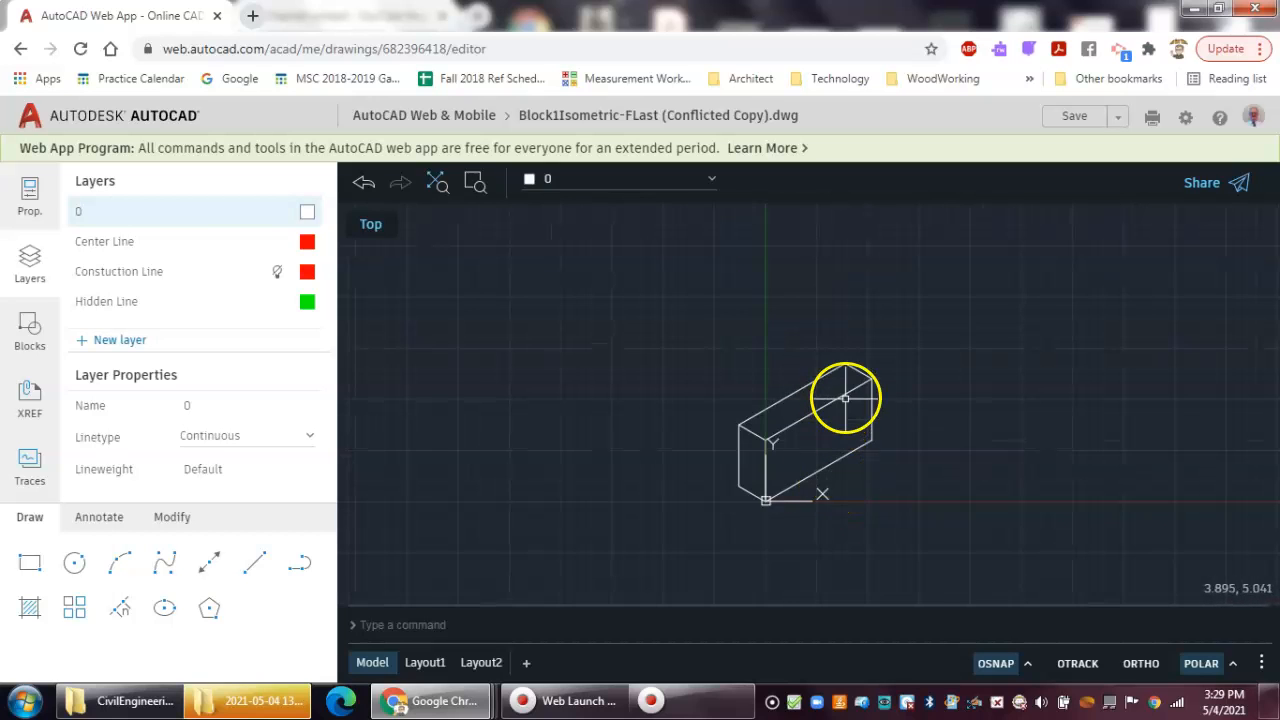
{"action": "type", "text": "z"}
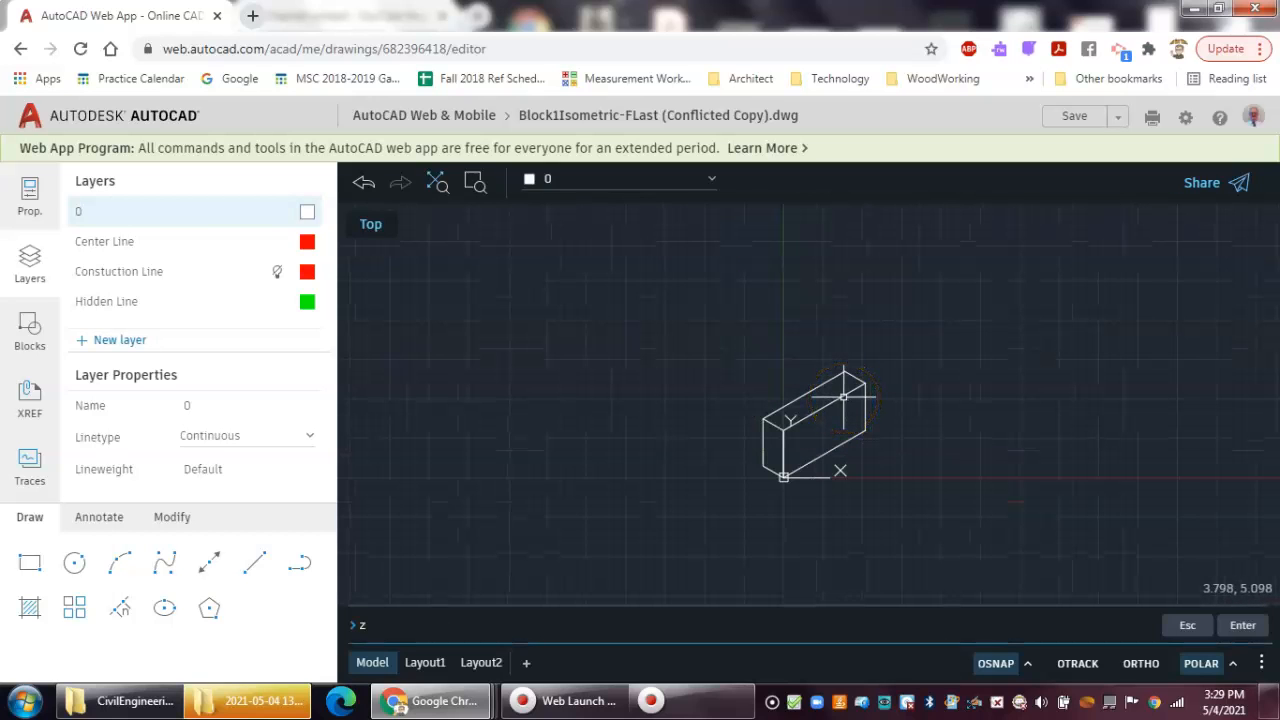
{"action": "key", "text": "Return"}
{"action": "type", "text": "w"}
{"action": "key", "text": "Return"}
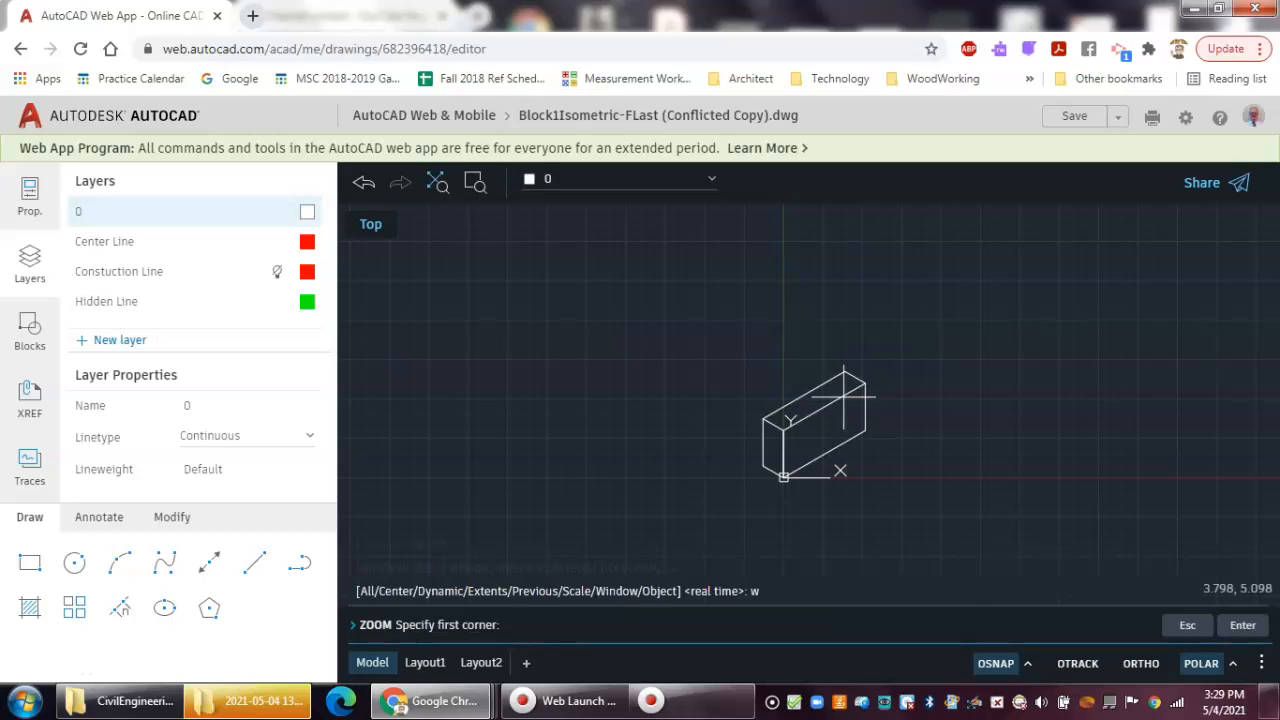
{"action": "left_click", "coordinate": [886, 359]}
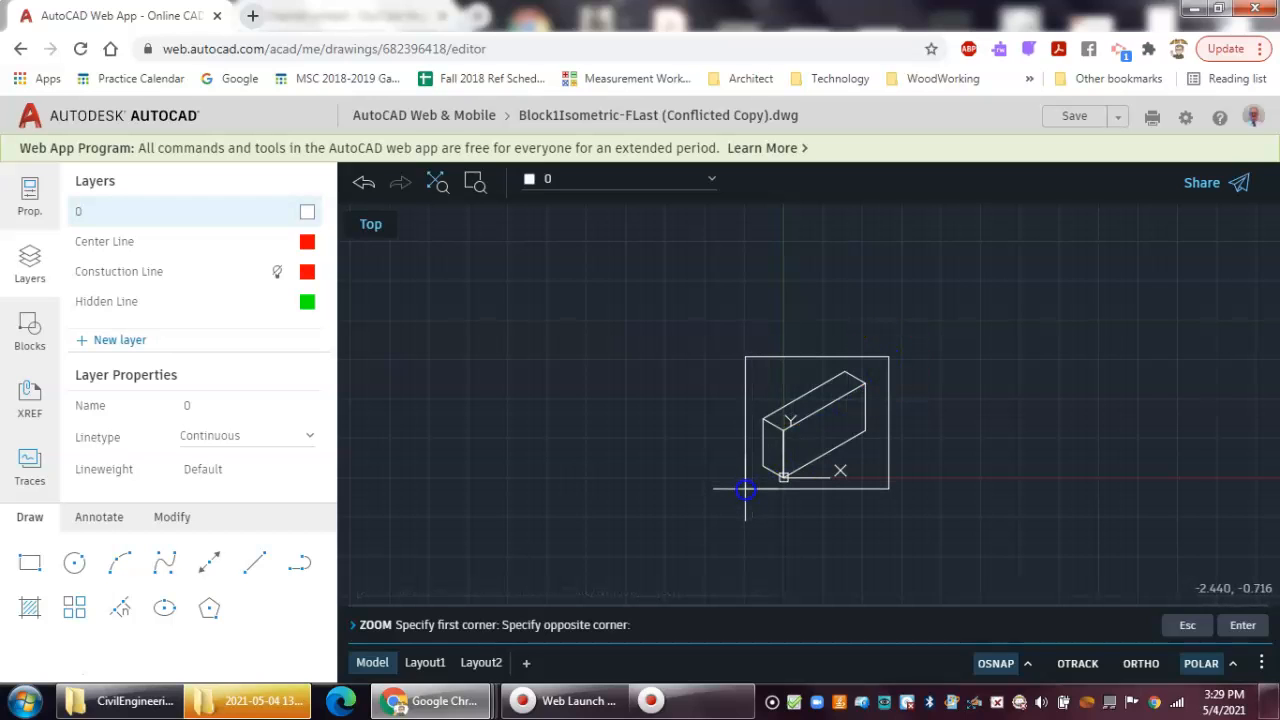
{"action": "left_click", "coordinate": [745, 489]}
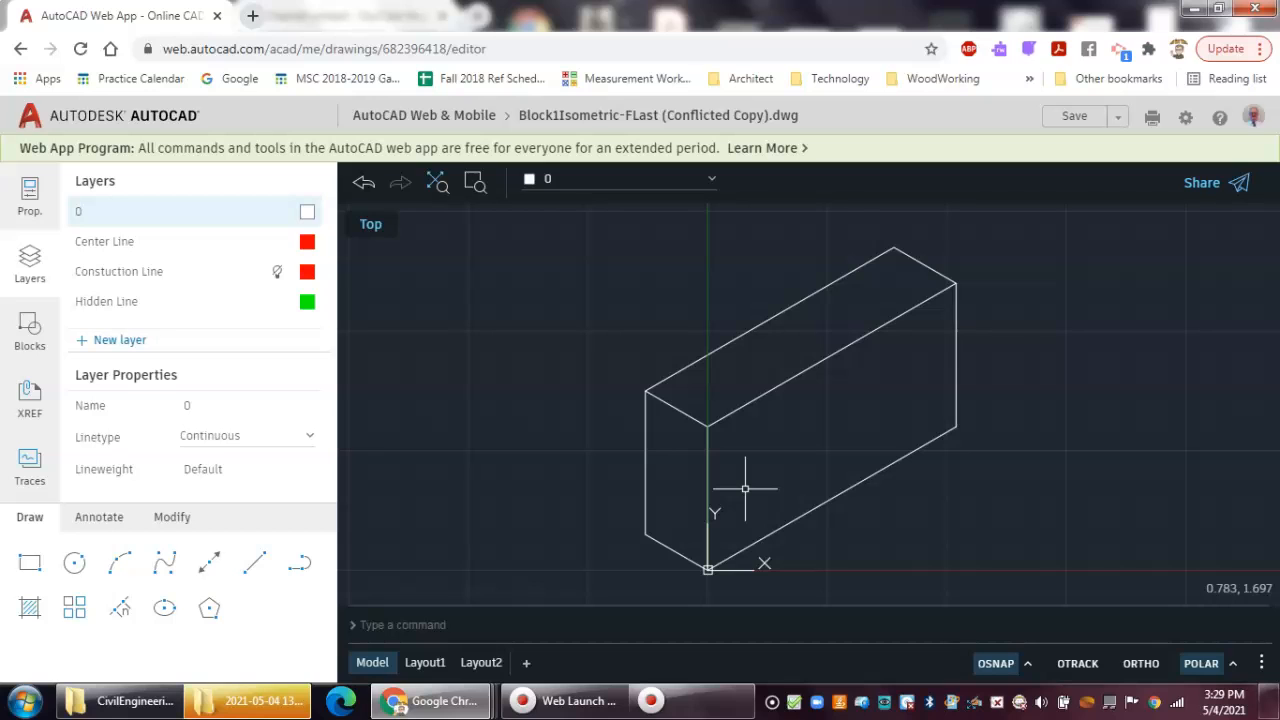
Zoom back to the drawing's extents and save the drawing
{"action": "type", "text": "z"}
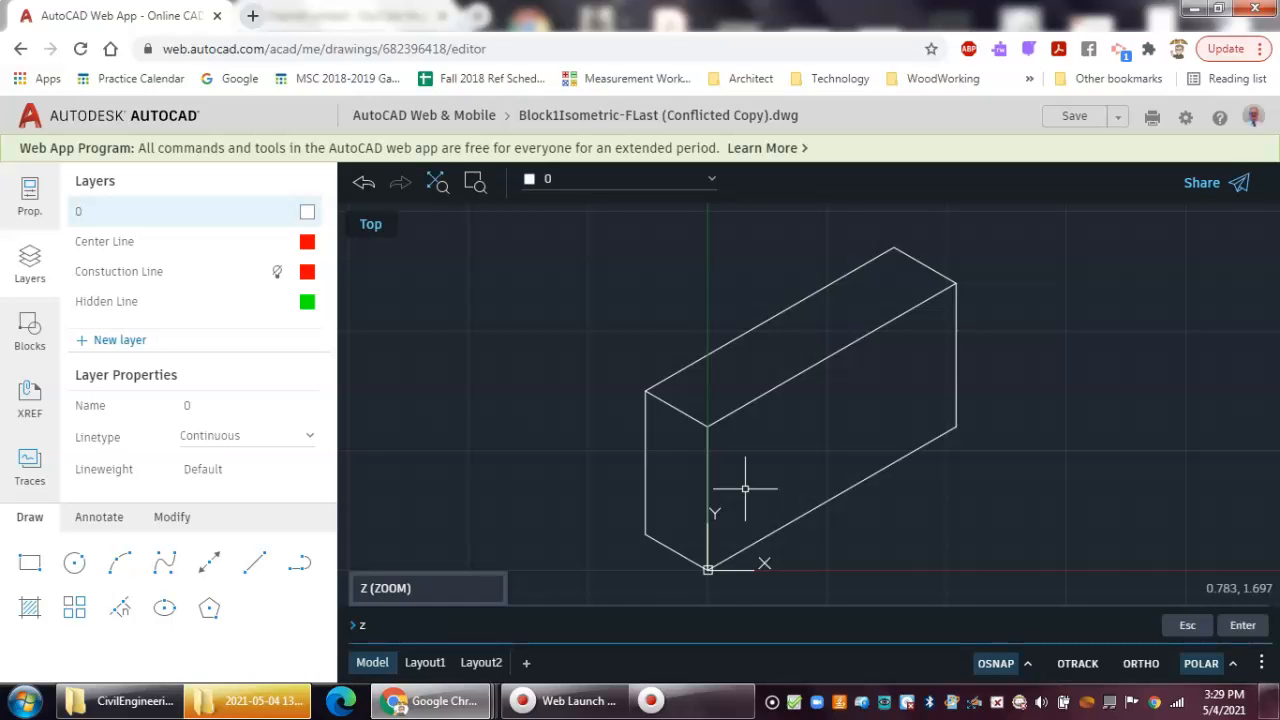
{"action": "key", "text": "Return"}
{"action": "type", "text": "e"}
{"action": "key", "text": "Return"}
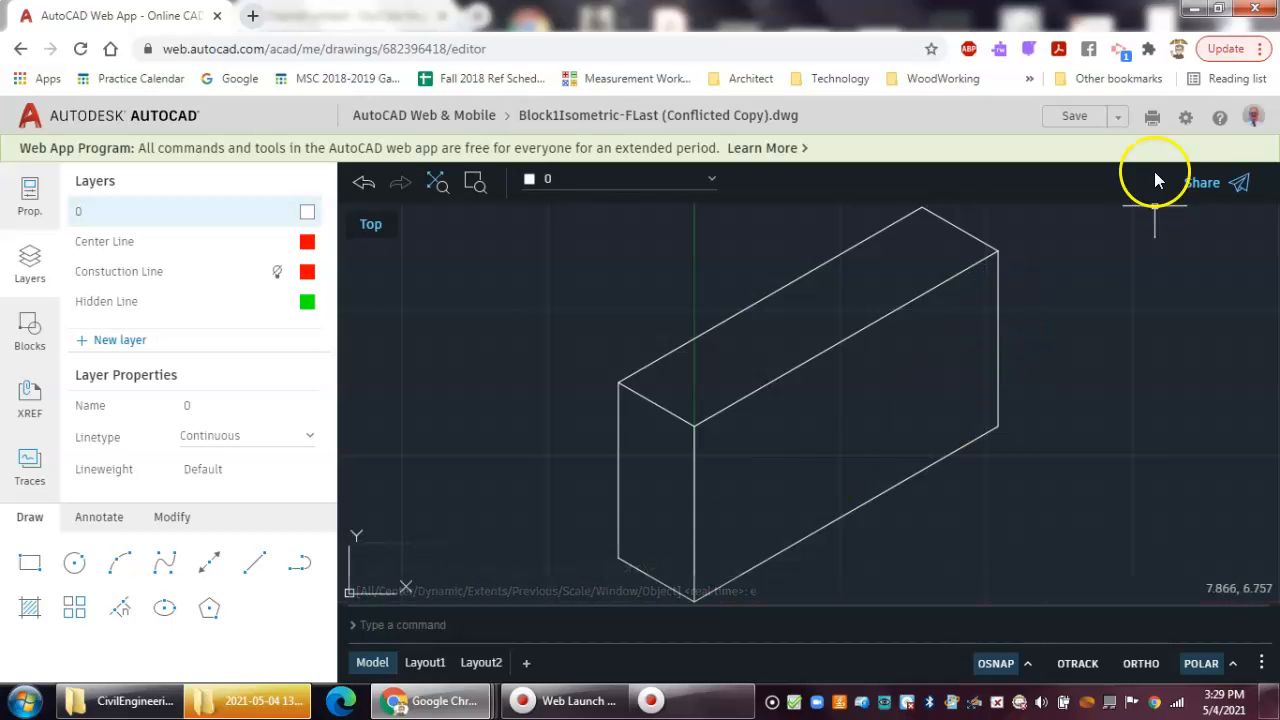
{"action": "left_click", "coordinate": [1082, 119]}
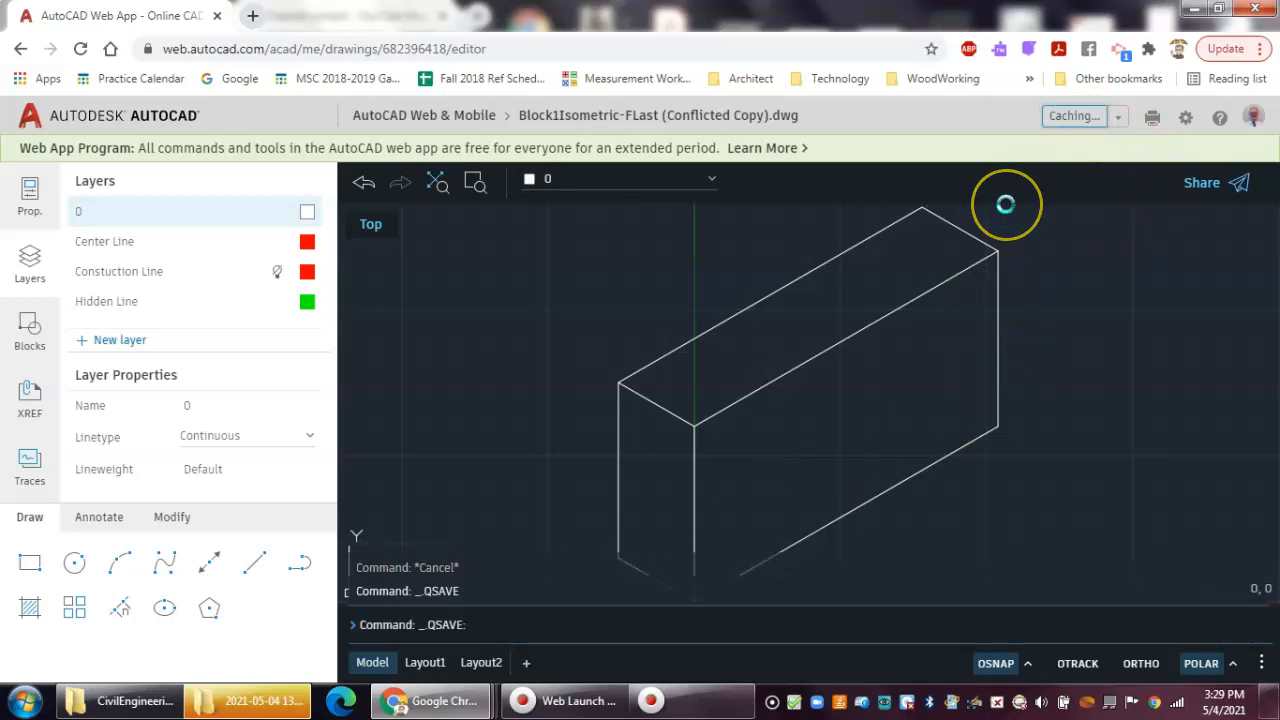